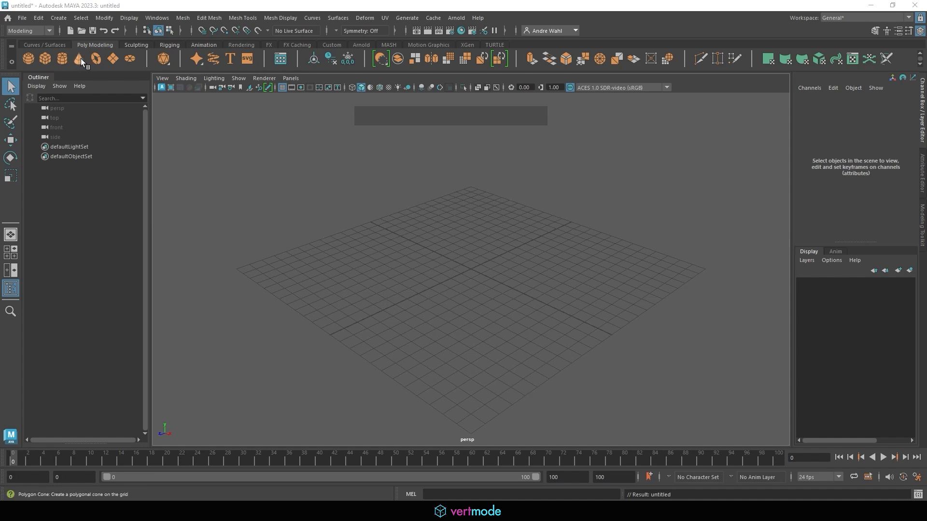
- Create a polygon cone on the grid and raise it to about 4.34 on the Y axis
click(60, 19)
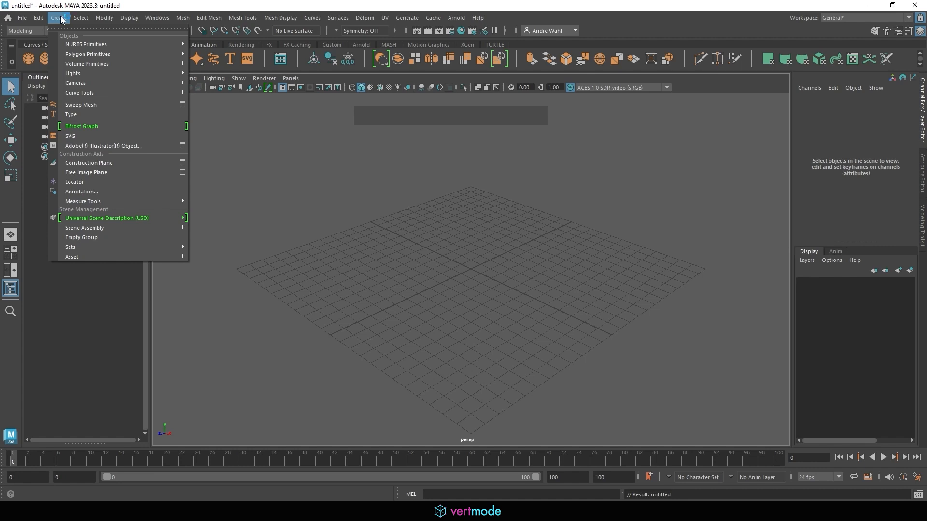
click(71, 54)
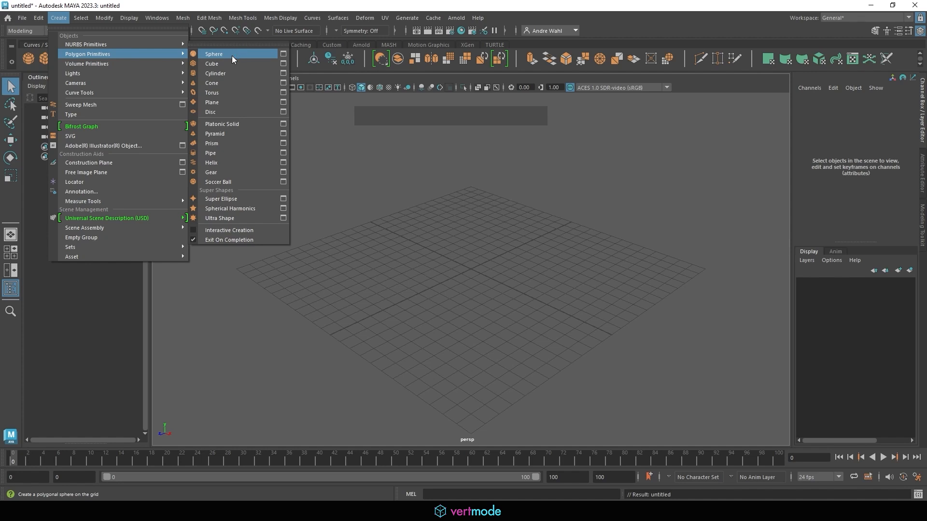
click(234, 81)
alt+drag(509, 251, 539, 239)
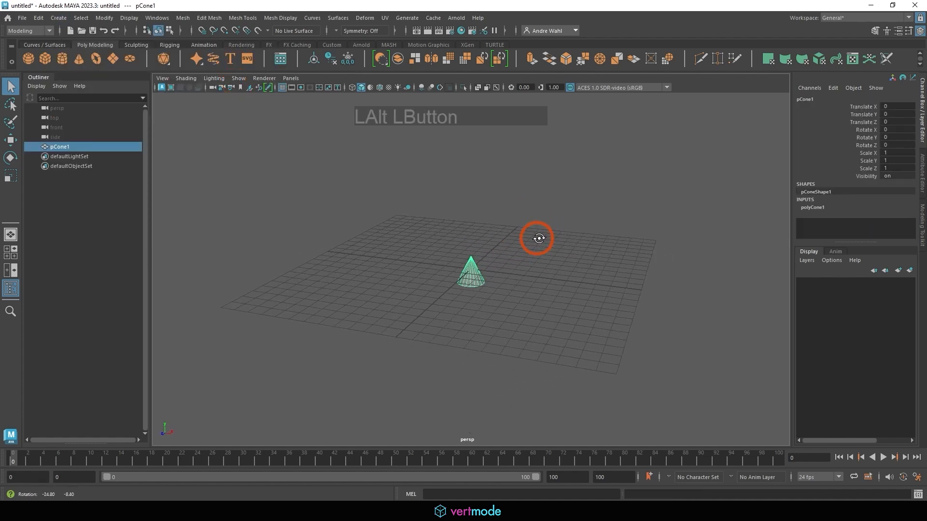
alt+right_drag(537, 238, 482, 234)
key(w)
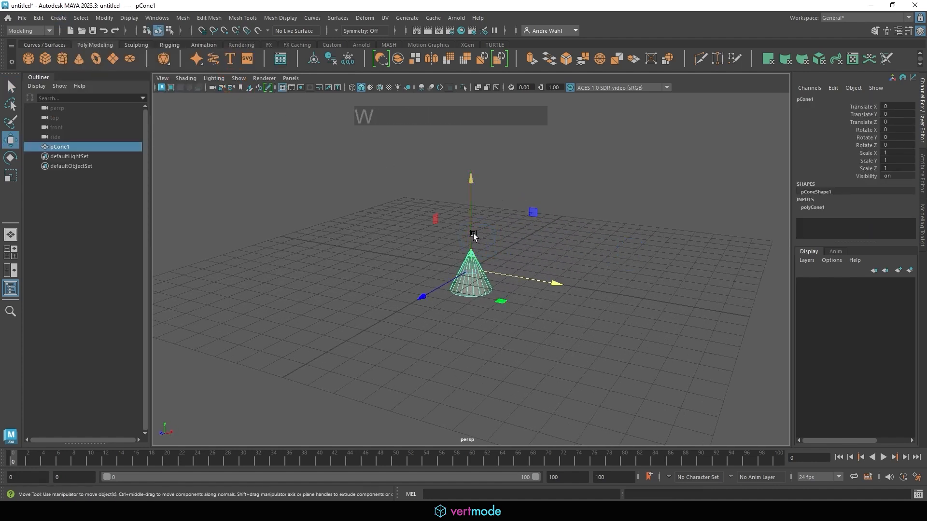
drag(473, 235, 465, 137)
- Adjust the cone's height proportion and scale it uniformly to about 1.915
alt+drag(505, 246, 447, 244)
alt+middle_drag(488, 189, 455, 207)
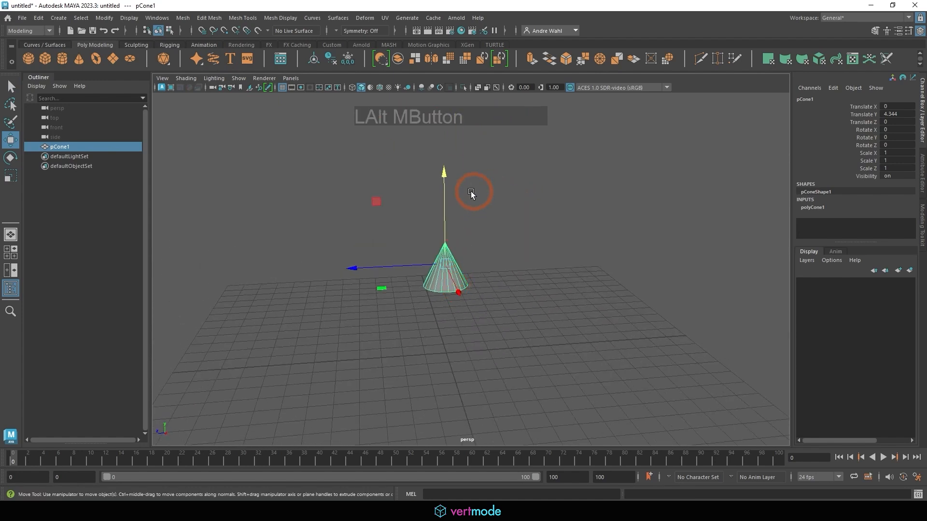
key(r)
drag(442, 177, 456, 106)
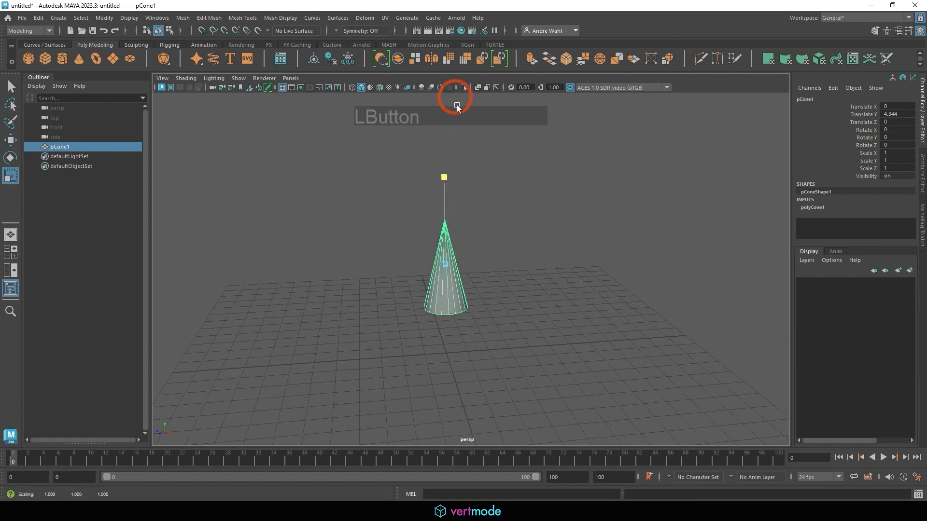
drag(443, 264, 489, 271)
drag(445, 177, 456, 227)
drag(444, 177, 452, 153)
- Check the cone from several angles and stretch it slightly taller
alt+drag(459, 213, 520, 219)
alt+middle_drag(519, 219, 488, 205)
alt+drag(488, 205, 476, 300)
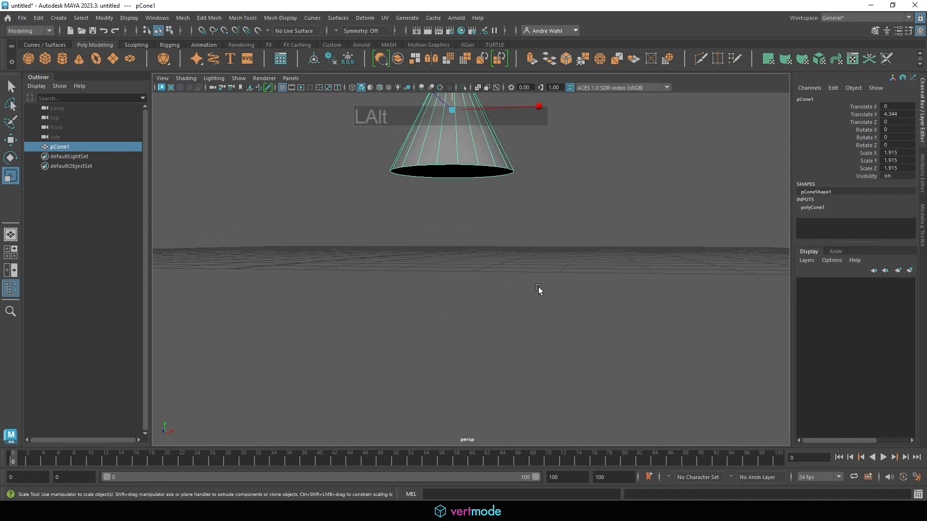
alt+drag(537, 288, 526, 298)
alt+right_drag(526, 298, 423, 181)
alt+middle_drag(394, 186, 389, 250)
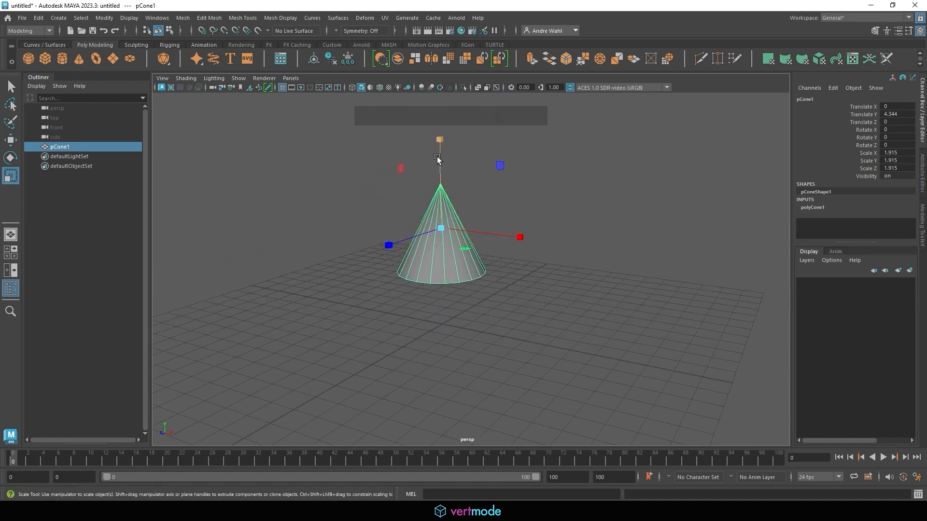
mouse_move(439, 140)
mouse_down()
mouse_move(429, 112)
mouse_move(436, 138)
mouse_up()
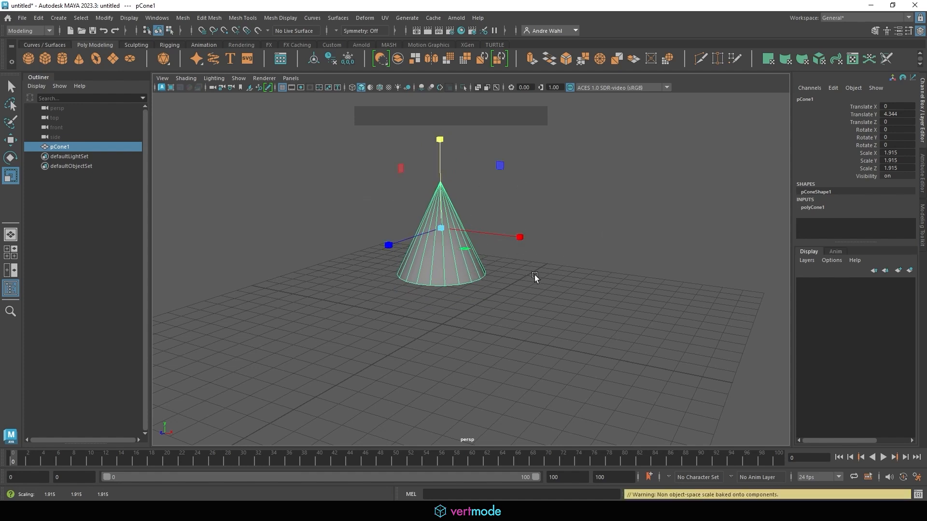
- Create a polygon cylinder as the tree trunk and raise it beneath the cone
click(59, 18)
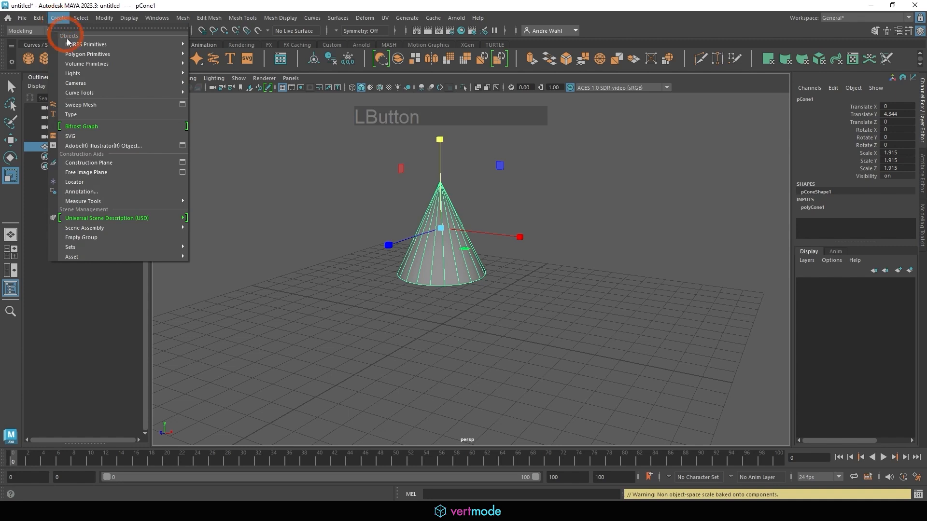
mouse_move(77, 55)
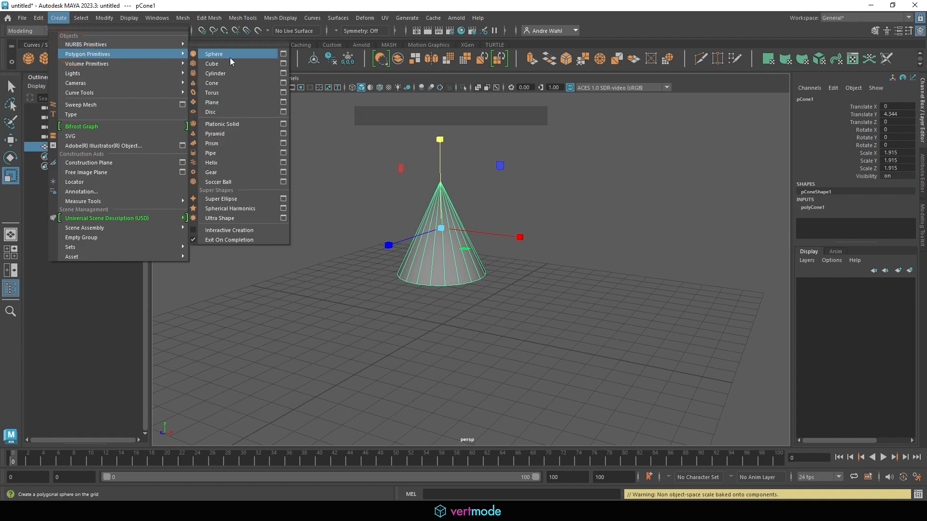
click(227, 72)
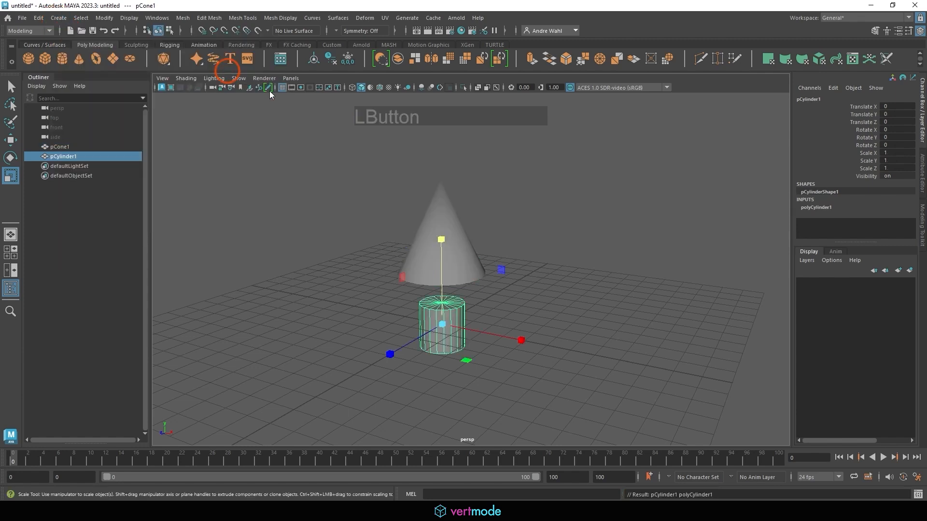
alt+drag(539, 344, 507, 312)
alt+middle_drag(507, 312, 514, 256)
alt+right_drag(260, 262, 419, 259)
key(w)
drag(450, 246, 448, 212)
- Scale the cone uniformly to about 2.631 so it overlaps the trunk, and clear the selection
click(501, 182)
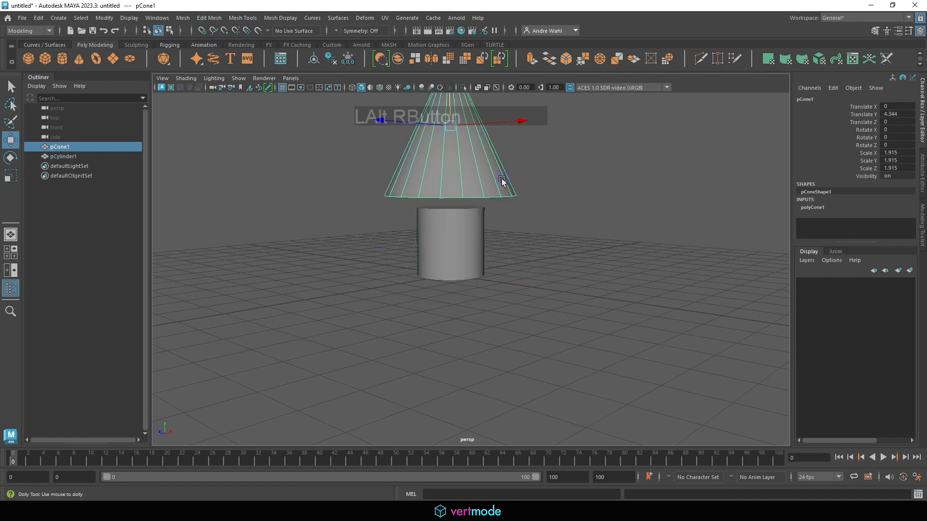
key(r)
drag(450, 151, 488, 162)
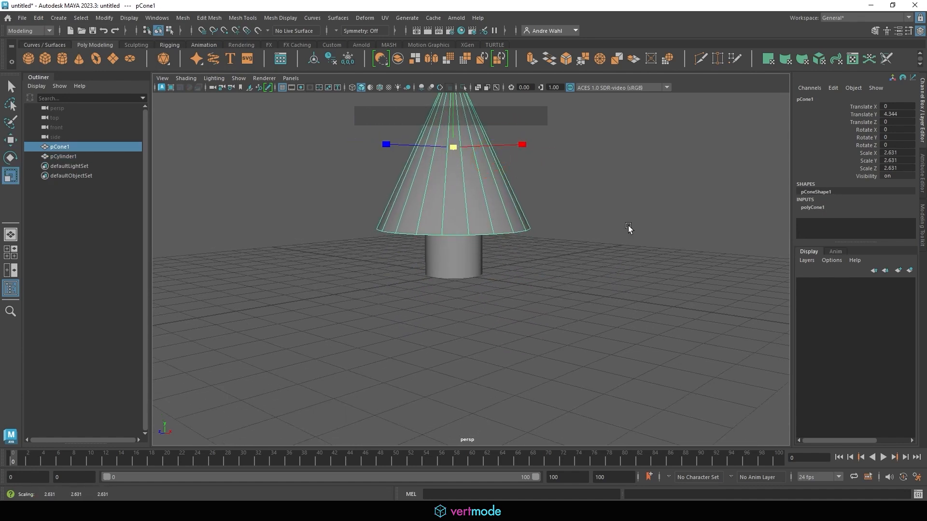
alt+right_drag(630, 228, 550, 222)
alt+drag(511, 216, 463, 210)
click(513, 209)
alt+middle_drag(570, 217, 593, 273)
alt+drag(593, 273, 636, 274)
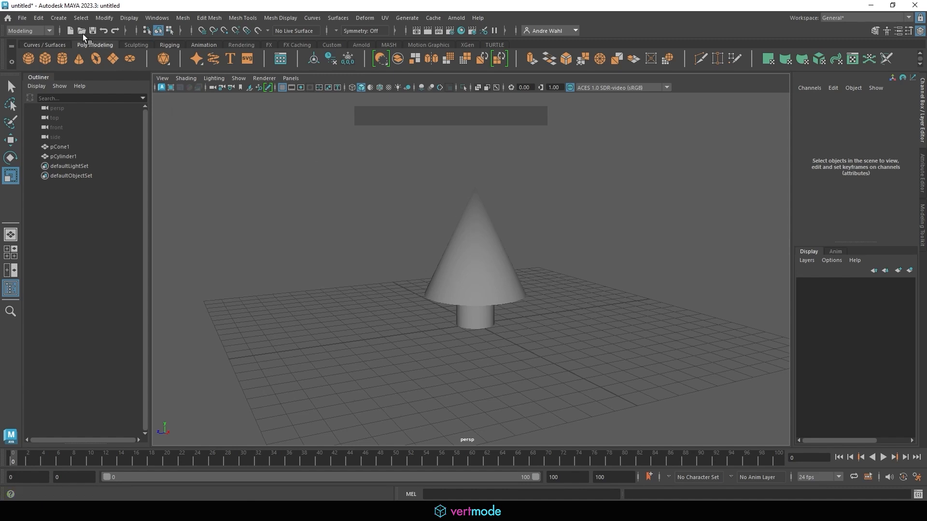
click(58, 18)
click(83, 7)
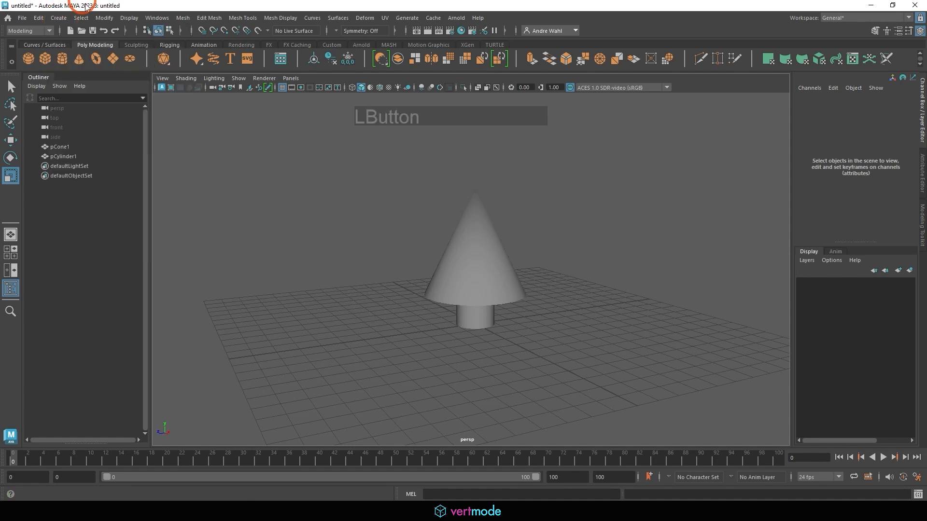
- Duplicate the cone and raise the copy to about 6.18 on Y as a second tree tier
click(503, 234)
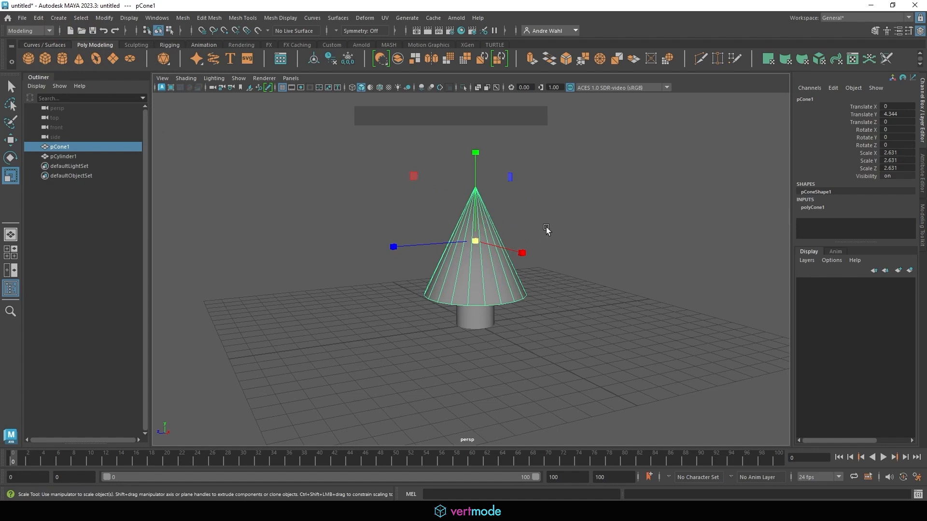
key(w)
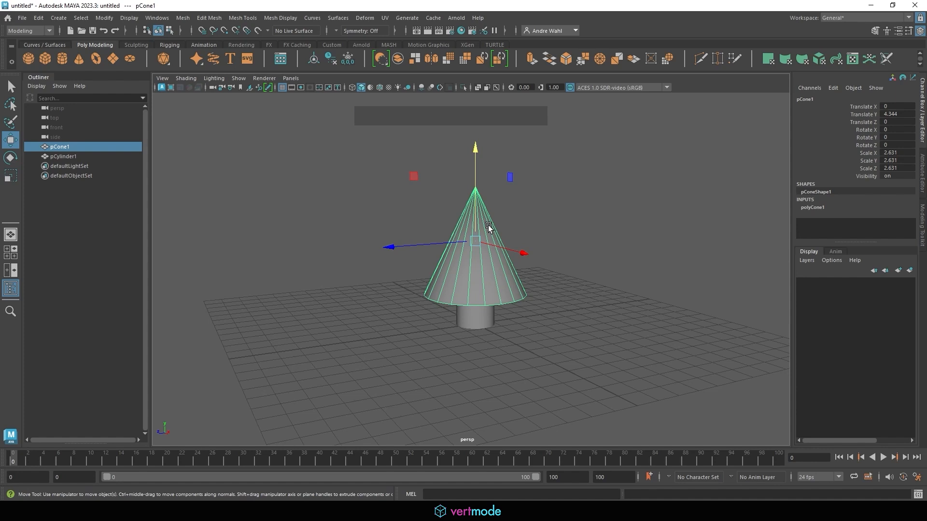
key(ctrl)
key(ctrl+d)
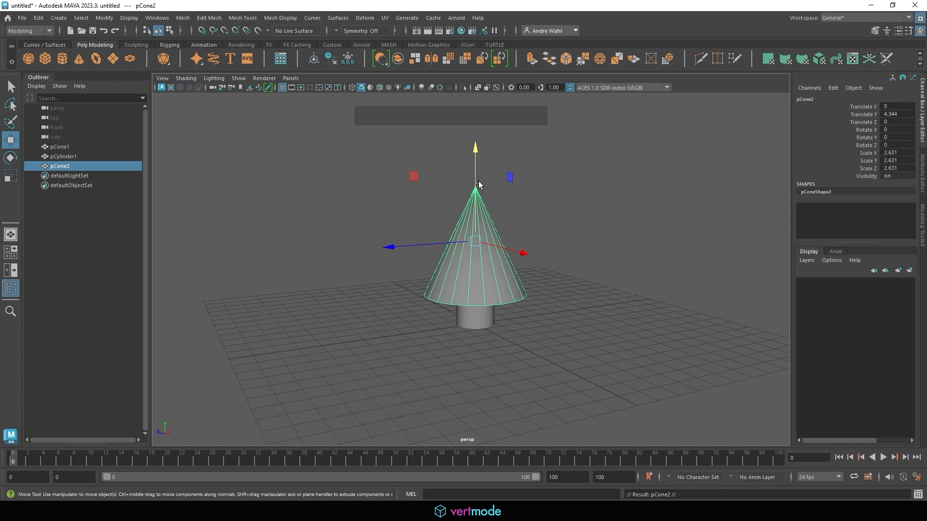
drag(478, 184, 475, 165)
- Lower the second-tier cone to about 5.92 on Y and tilt it to about -2.5 degrees on X
alt+right_drag(476, 164, 478, 239)
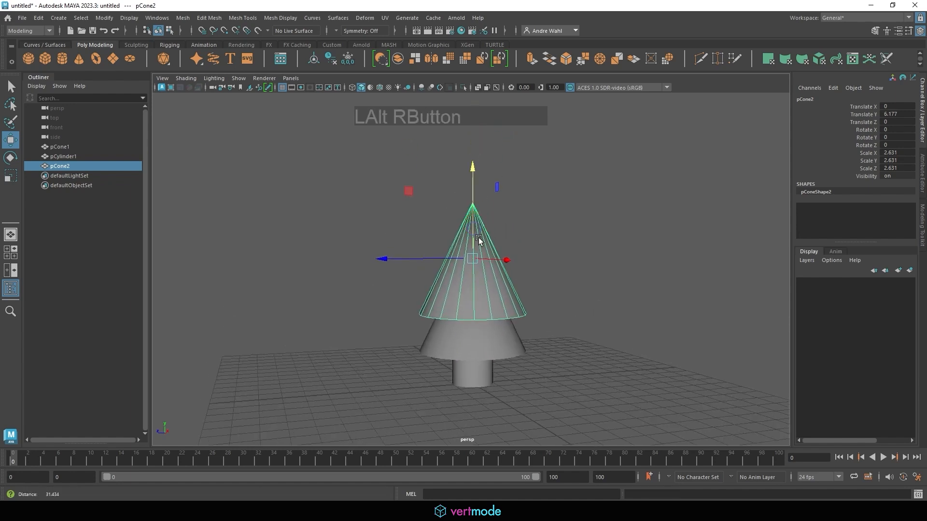
alt+drag(479, 239, 513, 233)
mouse_move(476, 193)
mouse_down()
mouse_move(477, 202)
mouse_move(473, 195)
mouse_up()
key(e)
drag(393, 302, 387, 289)
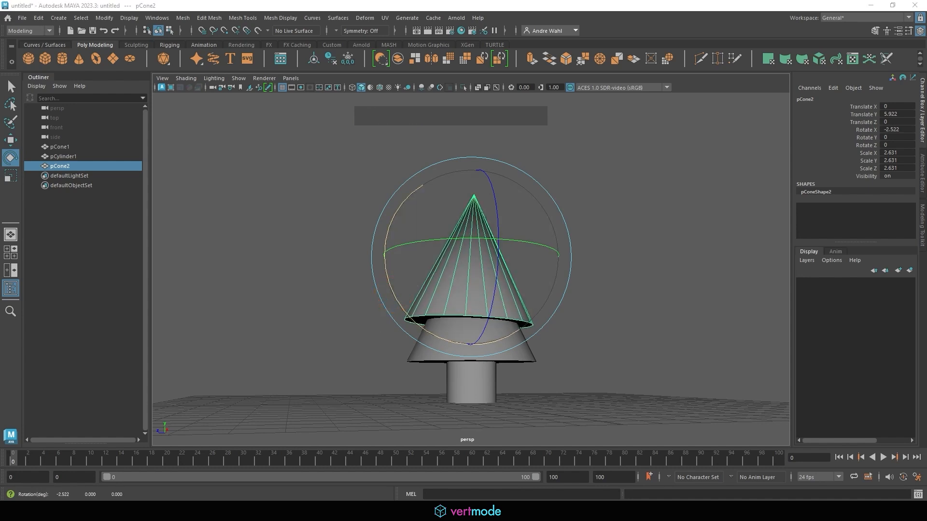
- Flatten the bottom cone by scaling it down vertically
click(428, 353)
key(r)
drag(471, 211, 471, 230)
click(472, 228)
- Lower the bottom cone to about 3.32 on Y and scale it uniformly to about 3.256
key(w)
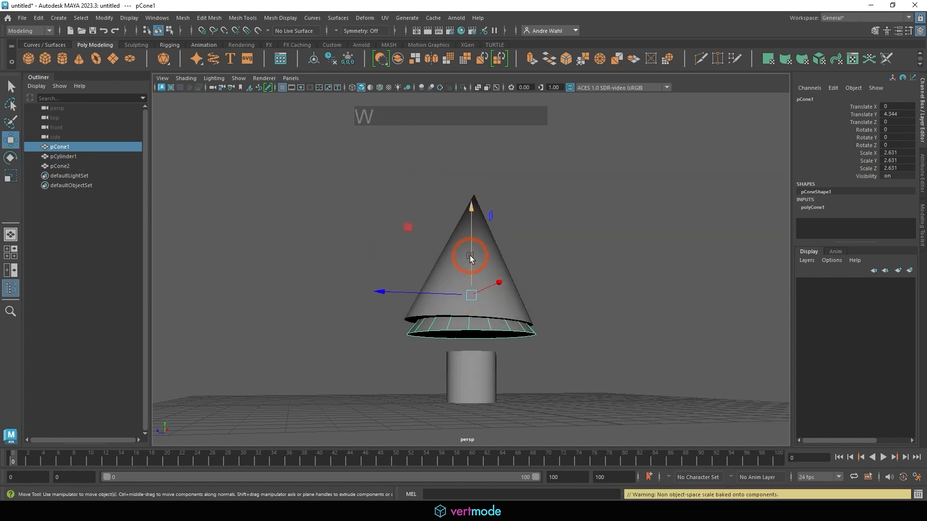
drag(470, 261, 474, 285)
key(r)
drag(471, 325, 471, 306)
key(w)
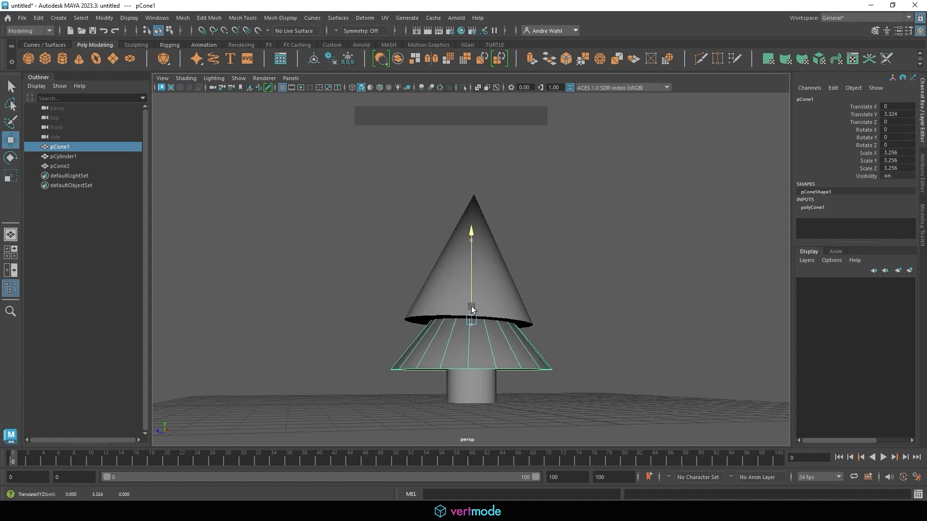
- Flatten the second-tier cone, scale it uniformly to about 3.061, and move it to about 5.04 on Y and -0.1 on Z
click(466, 244)
key(r)
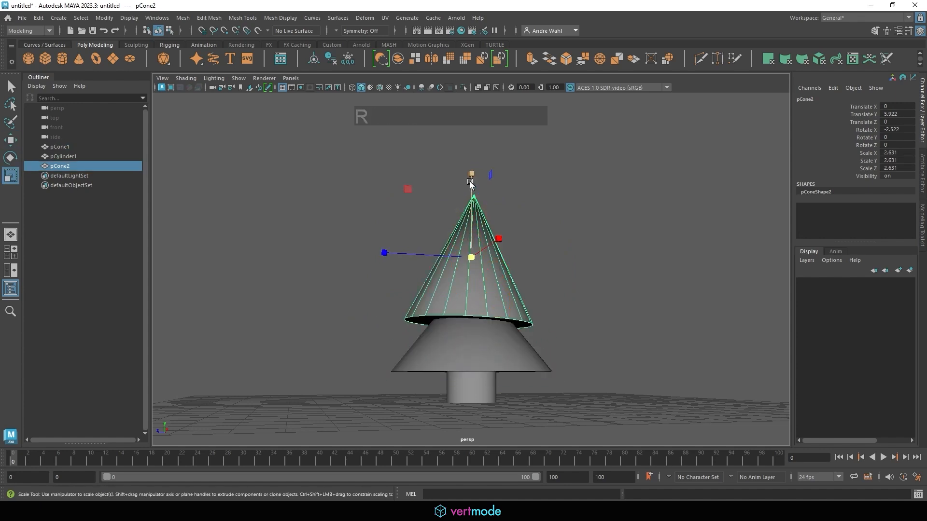
drag(470, 181, 468, 203)
mouse_move(471, 259)
mouse_down()
mouse_move(507, 280)
mouse_move(486, 268)
mouse_up()
key(w)
drag(478, 257, 464, 308)
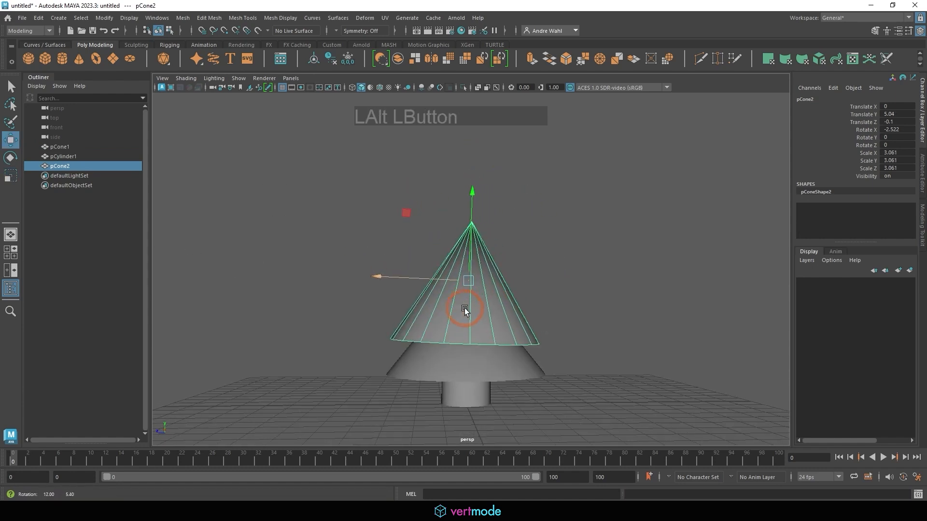
key(e)
mouse_move(552, 241)
mouse_down()
mouse_move(565, 245)
mouse_move(560, 235)
mouse_up()
key(ctrl+z)
click(664, 266)
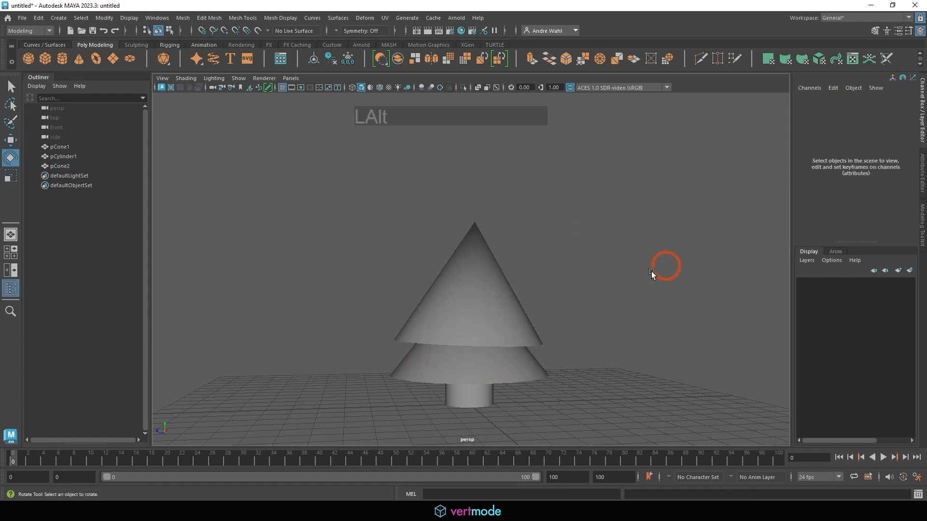
- Duplicate the second-tier cone and raise the copy to about 6.34 on Y as a third tier
click(484, 307)
alt+right_drag(484, 307, 467, 283)
key(w)
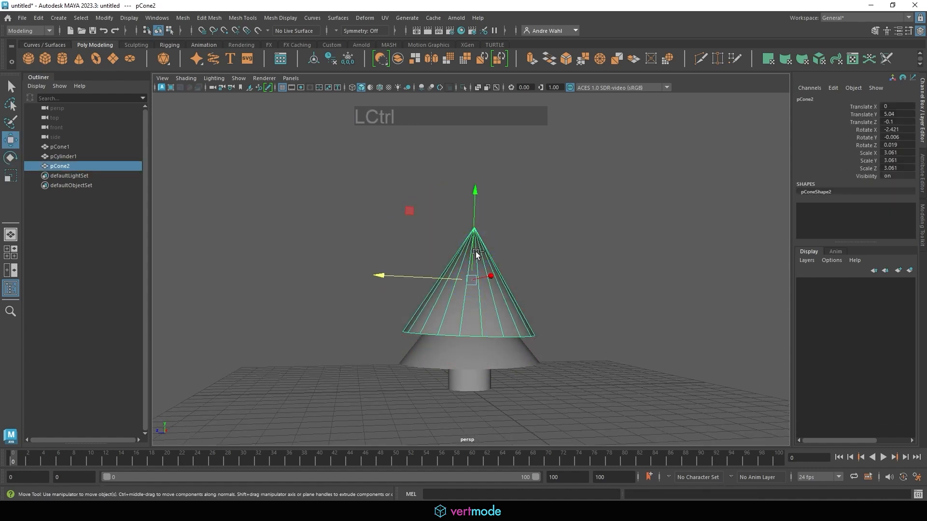
key(ctrl+d)
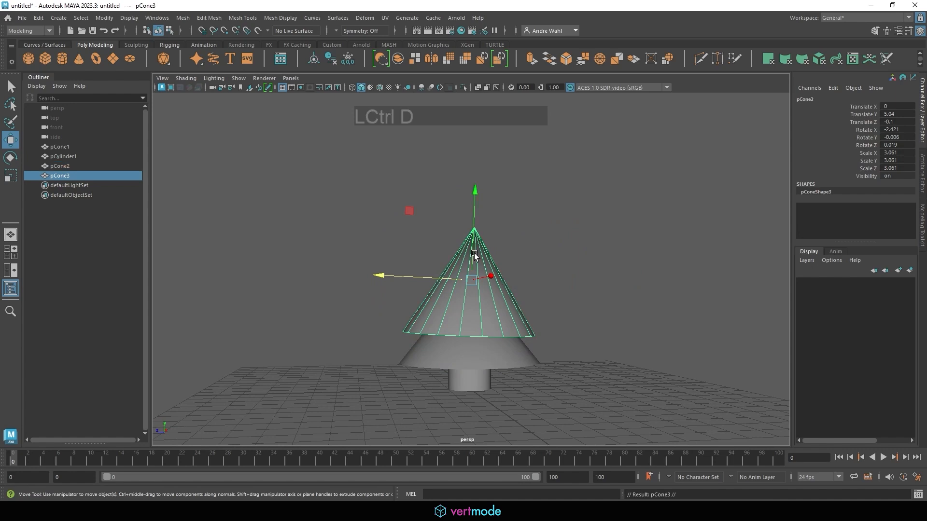
drag(474, 253, 474, 225)
- Tilt the third-tier cone to about 1.36 degrees on X and 0.75 on Z, and scale it uniformly to about 2.684
key(e)
drag(534, 208, 542, 187)
key(r)
click(465, 251)
mouse_move(465, 251)
mouse_down()
mouse_move(483, 253)
mouse_move(457, 250)
mouse_up()
- Tilt the third-tier cone to about -4.07 degrees on X and adjust its height slightly
key(e)
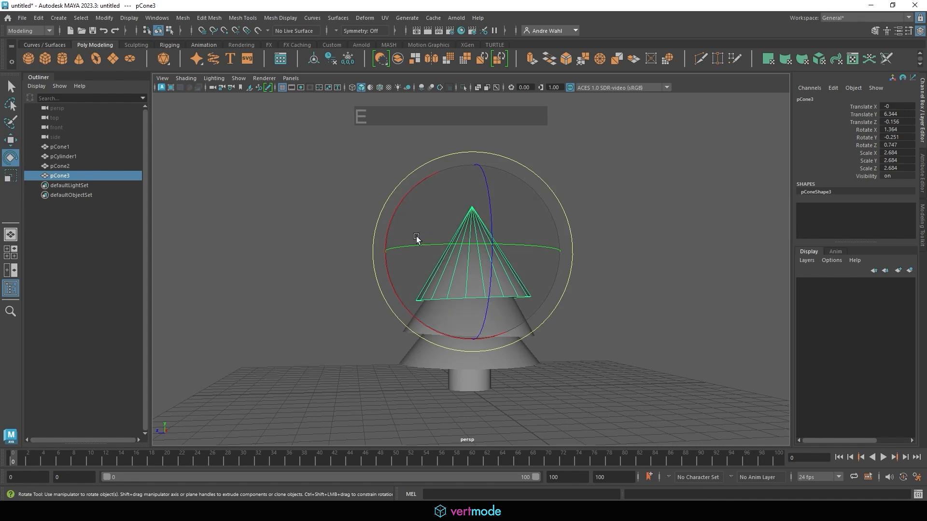
drag(392, 228, 406, 220)
key(r)
drag(472, 169, 467, 175)
- Duplicate the third-tier cone and raise the copy to about 7.56 on Y as the treetop
key(w)
alt+middle_drag(477, 226, 479, 265)
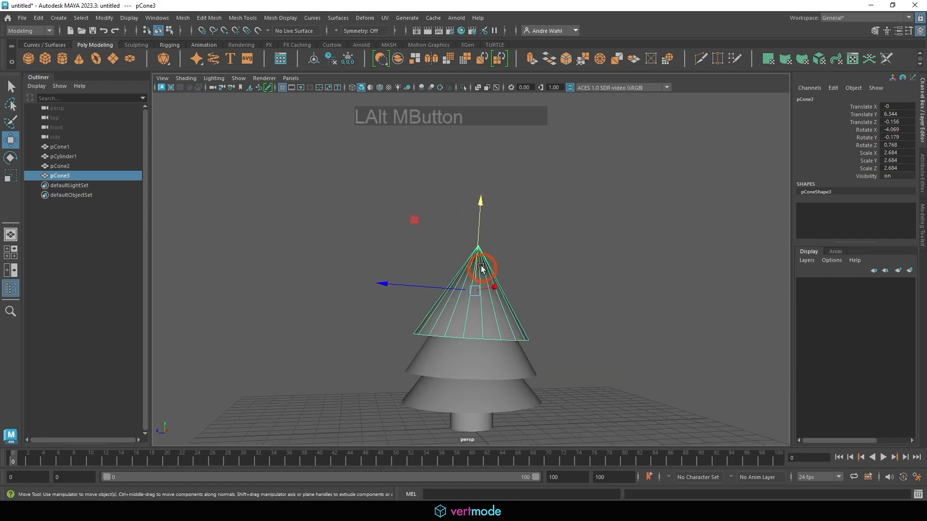
key(ctrl+d)
drag(479, 265, 476, 224)
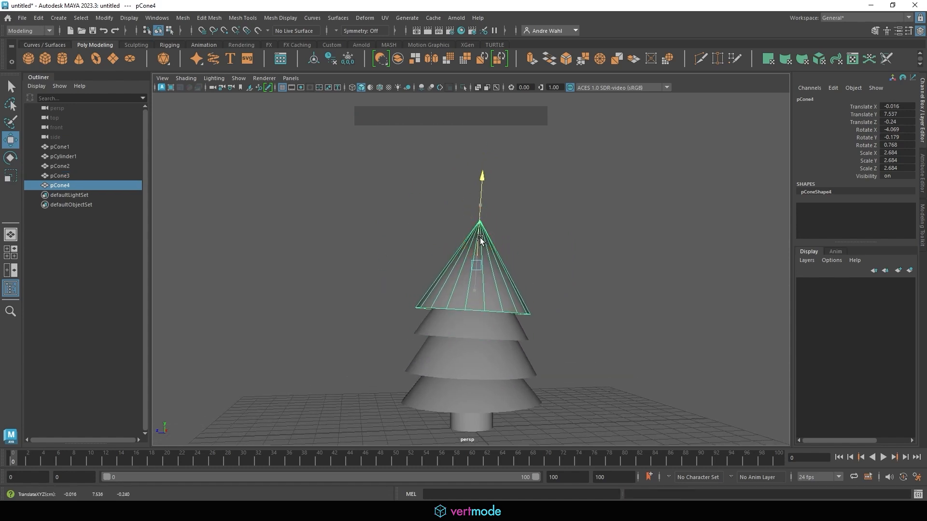
- Scale the treetop cone uniformly to about 1.957 and flatten it slightly
key(r)
drag(463, 261, 453, 250)
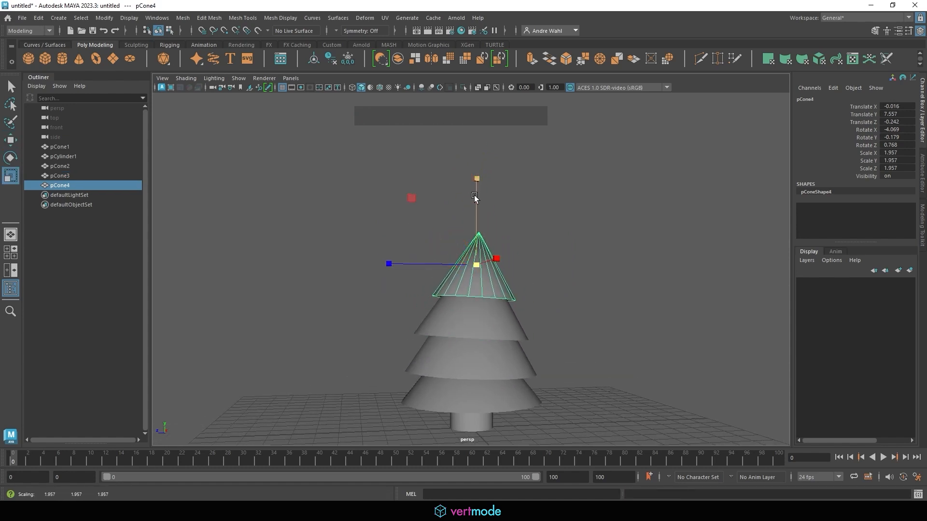
drag(474, 184, 476, 193)
- Flatten the third-tier cone slightly and scale it uniformly to about 2.469
key(w)
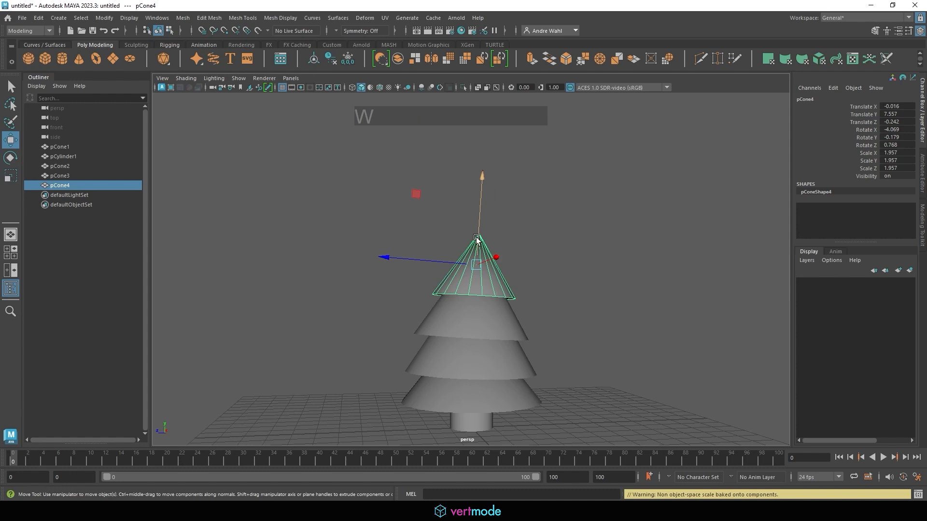
click(467, 313)
drag(479, 254, 479, 255)
key(r)
click(476, 215)
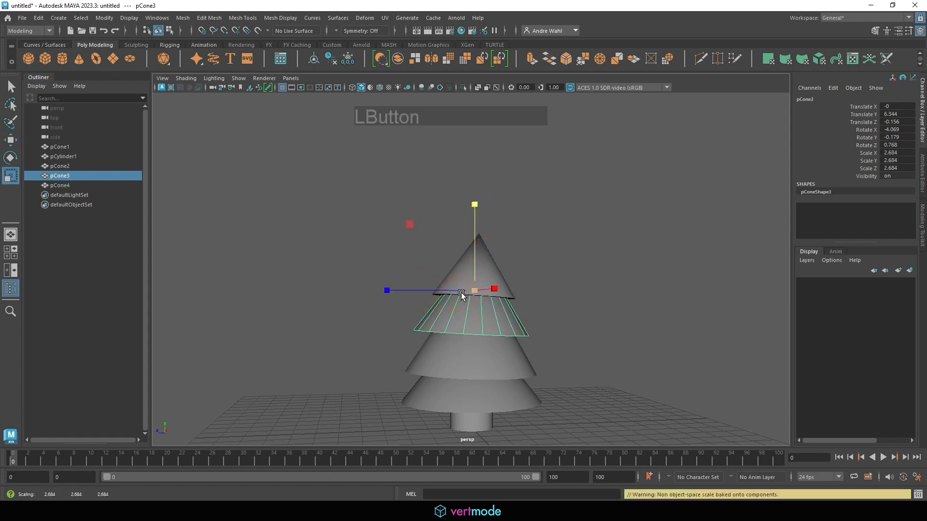
drag(461, 292, 460, 286)
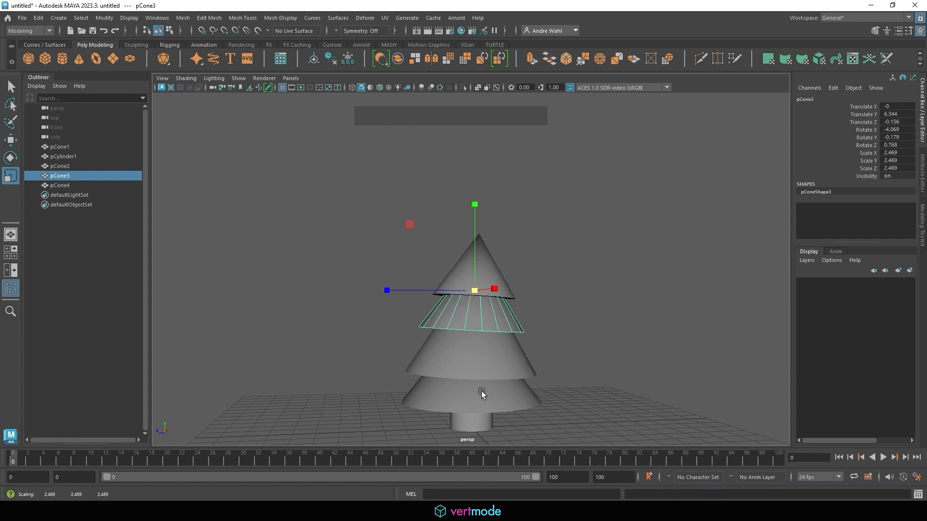
- Scale the second-tier cone uniformly to about 2.896 and move it to about 5.062 on Y
click(445, 369)
alt+middle_drag(445, 369, 459, 203)
click(463, 163)
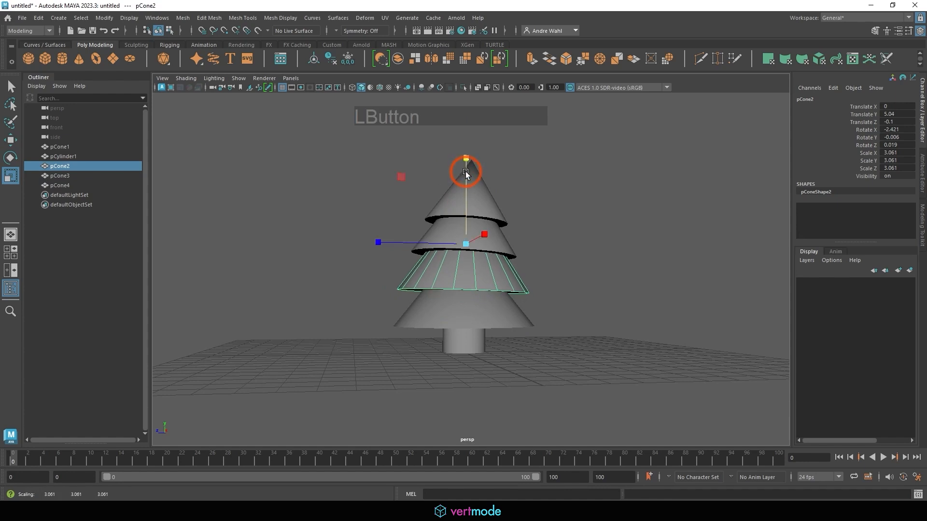
mouse_move(464, 247)
mouse_down()
mouse_move(457, 245)
mouse_move(465, 248)
mouse_up()
key(w)
click(465, 201)
click(466, 306)
click(418, 269)
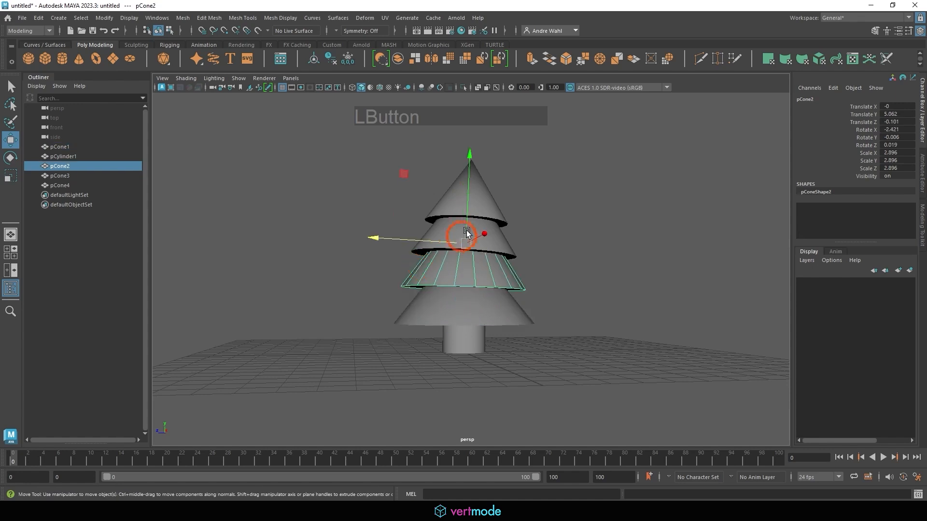
- Lower the third-tier cone to about 6.165 on Y and the treetop cone to about 7.514
click(469, 225)
click(496, 239)
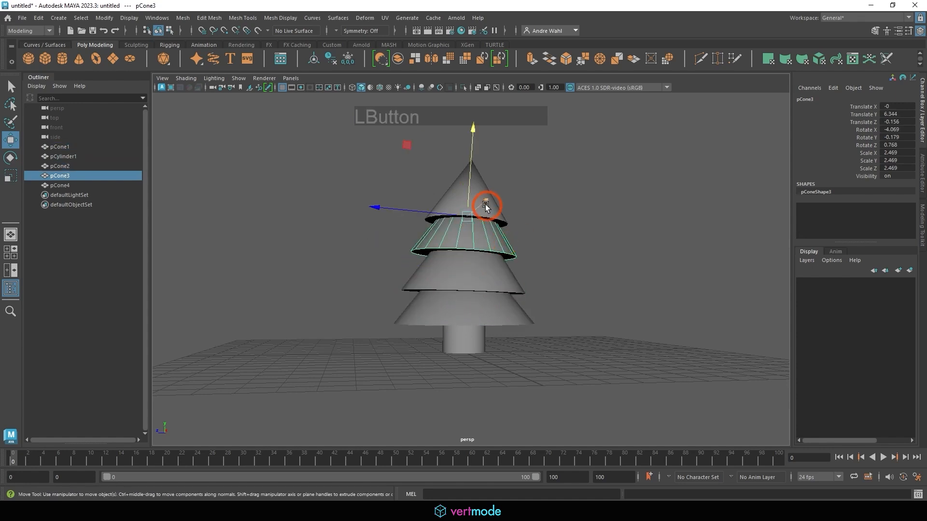
drag(471, 194, 547, 216)
click(479, 191)
click(615, 213)
alt+right_drag(530, 232, 560, 241)
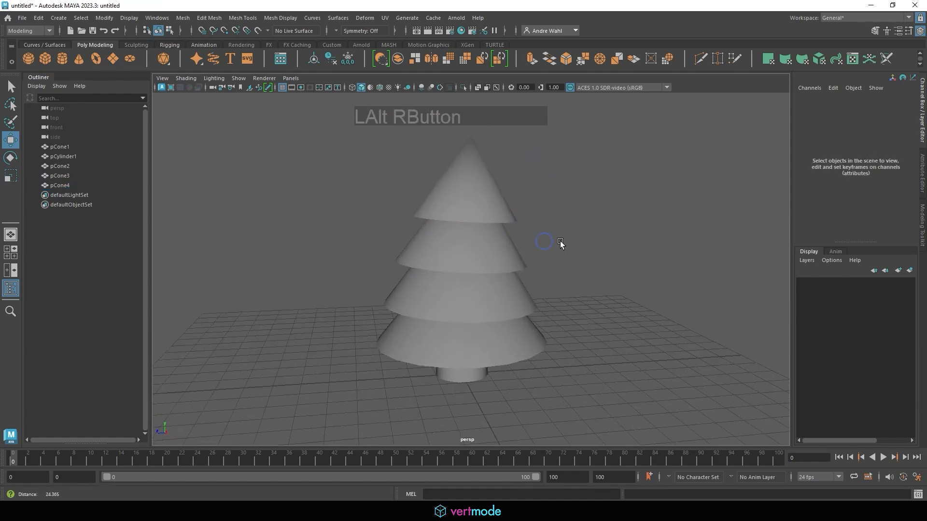
- Scale the treetop cone uniformly to about 1.514 and stretch it taller
click(463, 192)
key(r)
drag(461, 176, 451, 177)
alt+middle_drag(452, 176, 452, 262)
drag(463, 175, 463, 167)
mouse_move(501, 316)
alt+middle_down()
mouse_move(495, 231)
mouse_move(488, 306)
alt+middle_up()
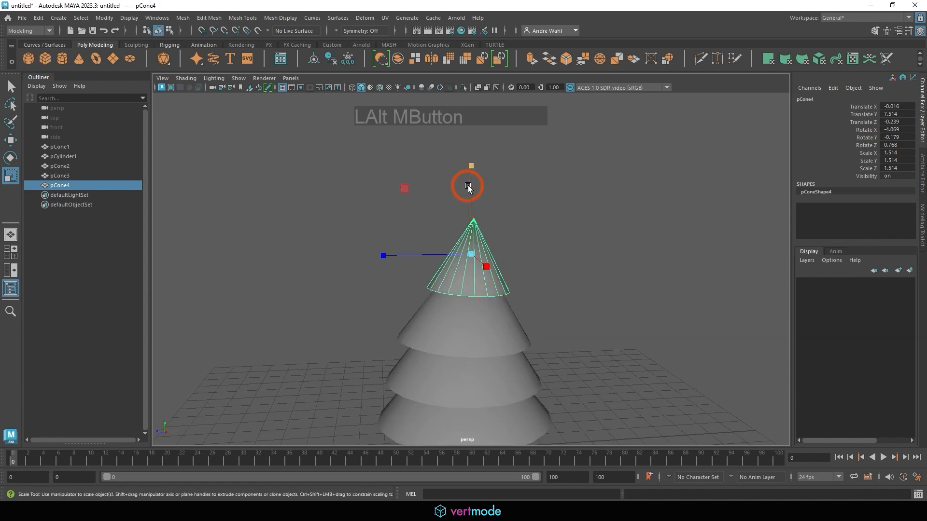
drag(469, 184, 473, 166)
- Scale the third-tier cone uniformly to about 2.123 and stretch it slightly in height
click(452, 345)
alt+middle_drag(453, 345, 465, 242)
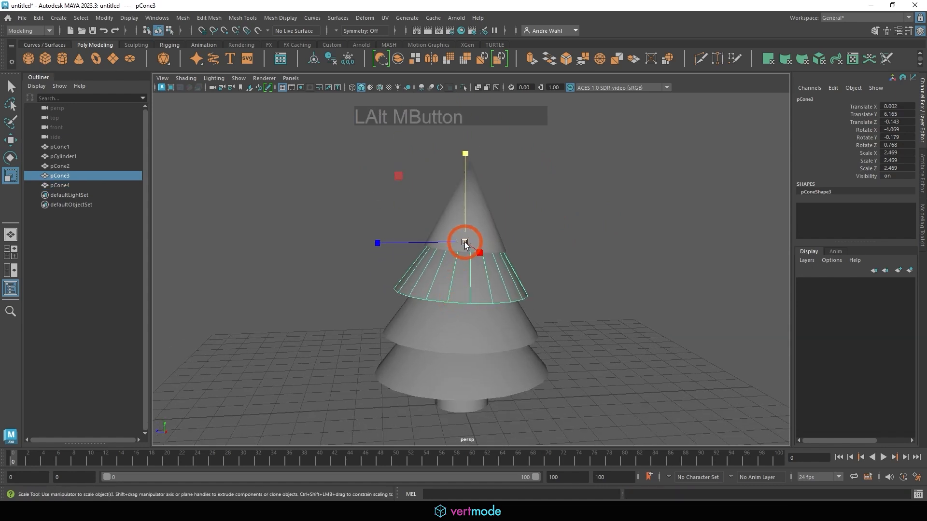
drag(465, 242, 448, 239)
mouse_move(468, 156)
mouse_down()
mouse_move(468, 131)
mouse_move(468, 148)
mouse_up()
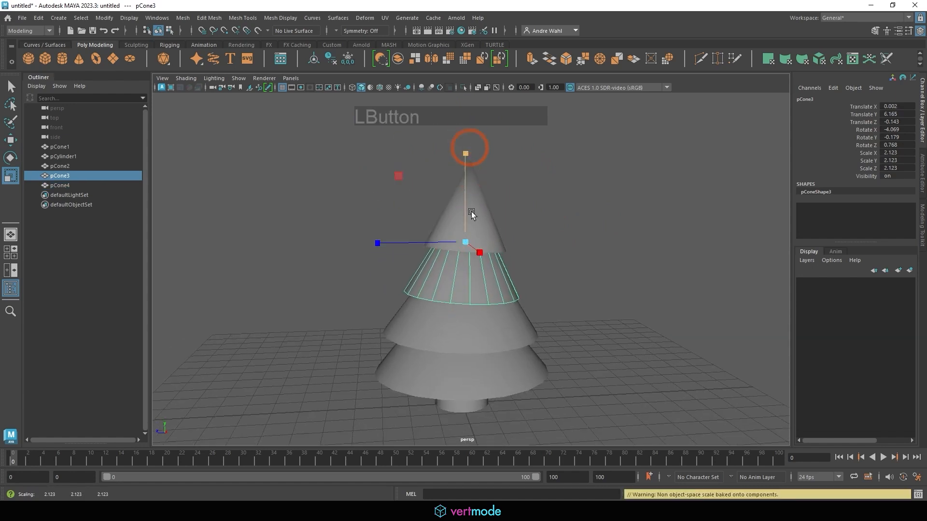
- Scale the second-tier cone uniformly to about 2.505
click(462, 335)
drag(458, 273, 488, 314)
alt+middle_drag(488, 315, 476, 289)
- Scale the bottom cone uniformly to about 2.896, stretch it slightly in height, and clear the selection
click(480, 290)
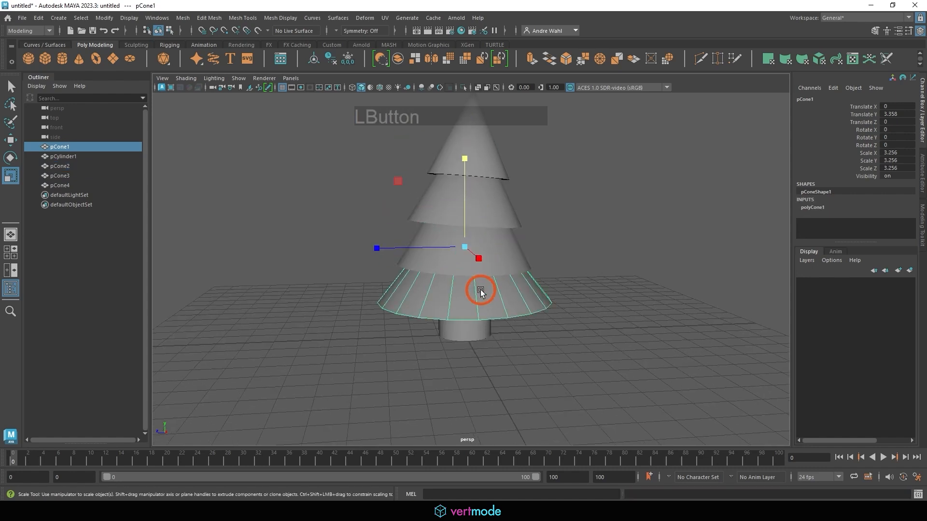
drag(467, 251, 465, 133)
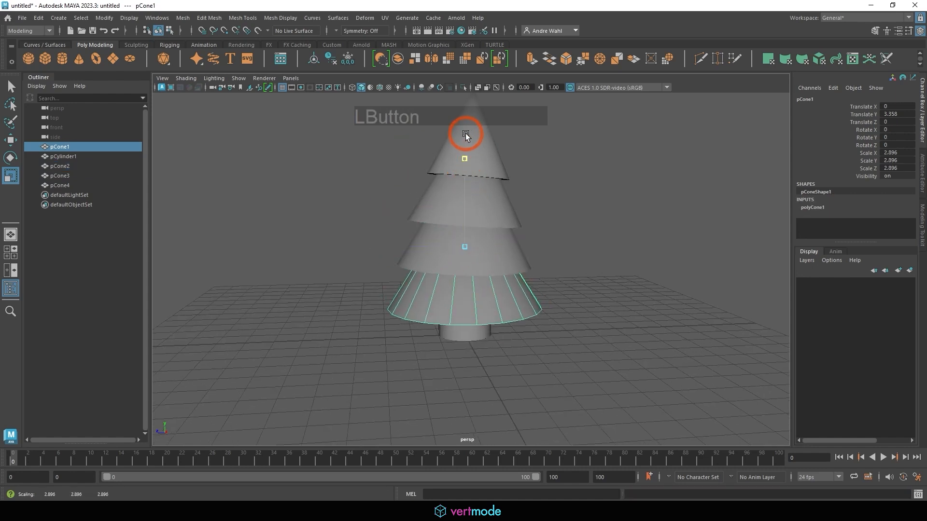
click(660, 216)
alt+right_drag(660, 216, 483, 241)
alt+drag(483, 241, 492, 279)
alt+right_drag(493, 280, 420, 262)
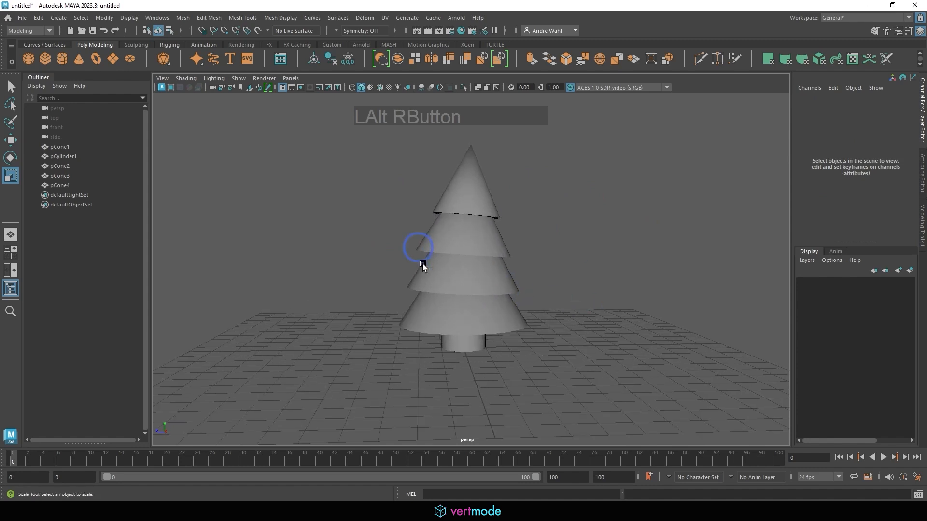
- Rotate the treetop cone to about 0.228 degrees on X
click(421, 221)
click(464, 223)
alt+right_drag(464, 223, 595, 222)
key(e)
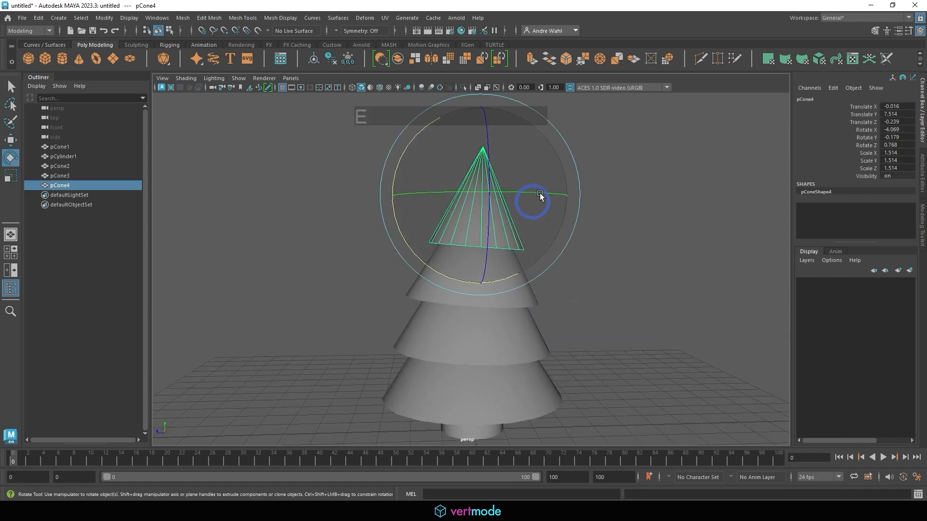
drag(491, 260, 465, 283)
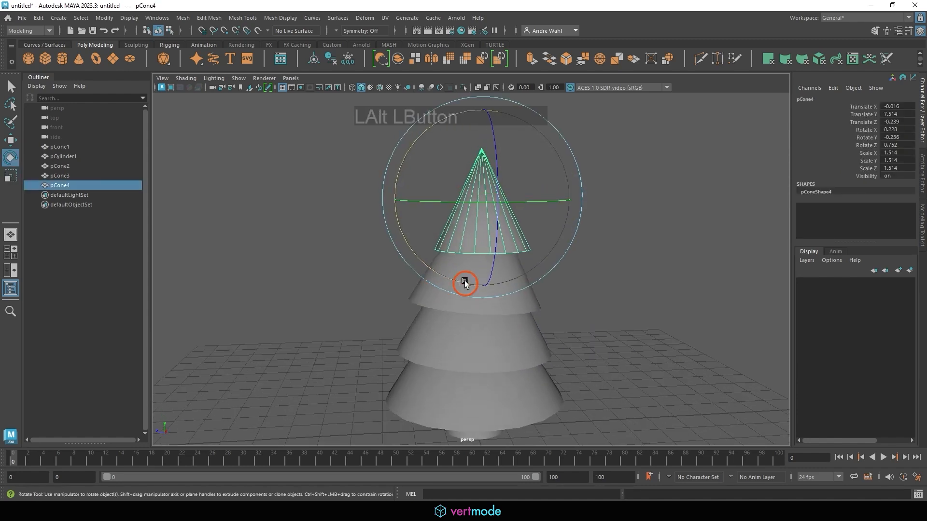
- Tilt the treetop cone to about 4.711 degrees on Z and recentre it at about -0.109 on X and -0.149 on Z
key(w)
drag(439, 196, 581, 168)
key(e)
key(w)
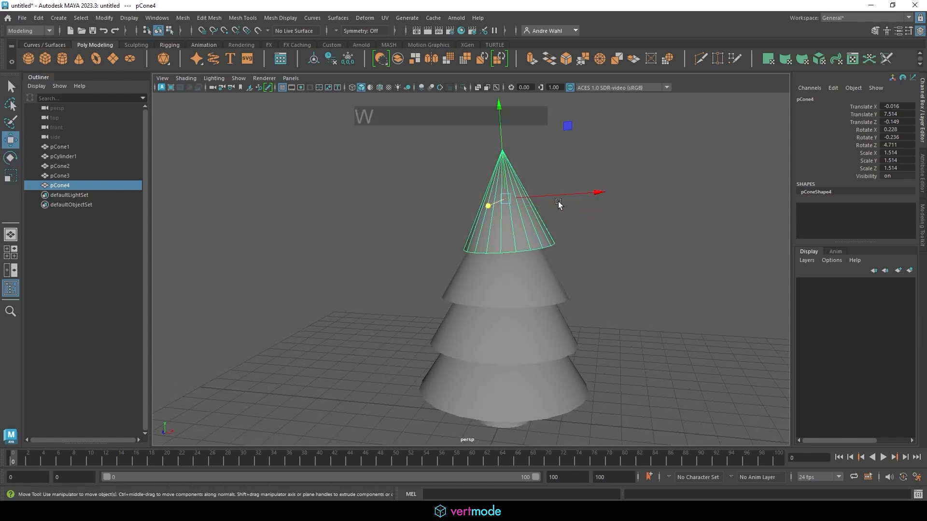
drag(556, 197, 552, 197)
- Tilt the third-tier cone to about -1.689 degrees on Z
click(530, 287)
alt+middle_drag(549, 285, 551, 259)
key(e)
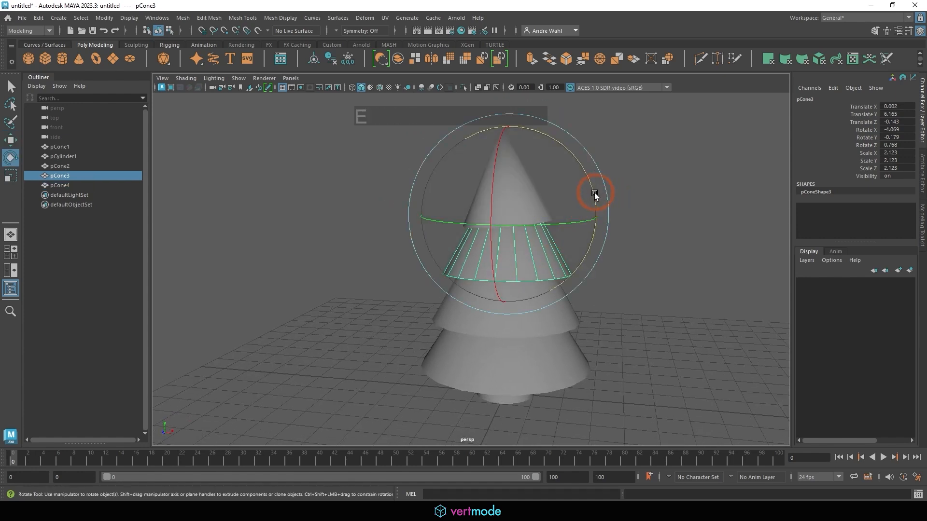
drag(593, 196, 596, 196)
alt+drag(565, 252, 522, 254)
key(w)
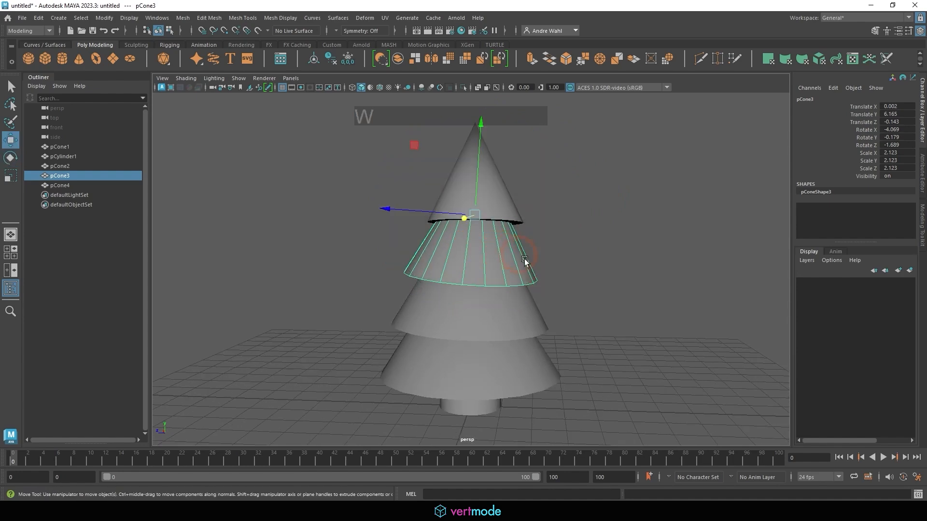
- Tilt the second-tier cone to about -2.015 degrees on X and 0.905 degrees on Z
click(507, 319)
alt+drag(505, 314, 396, 267)
key(e)
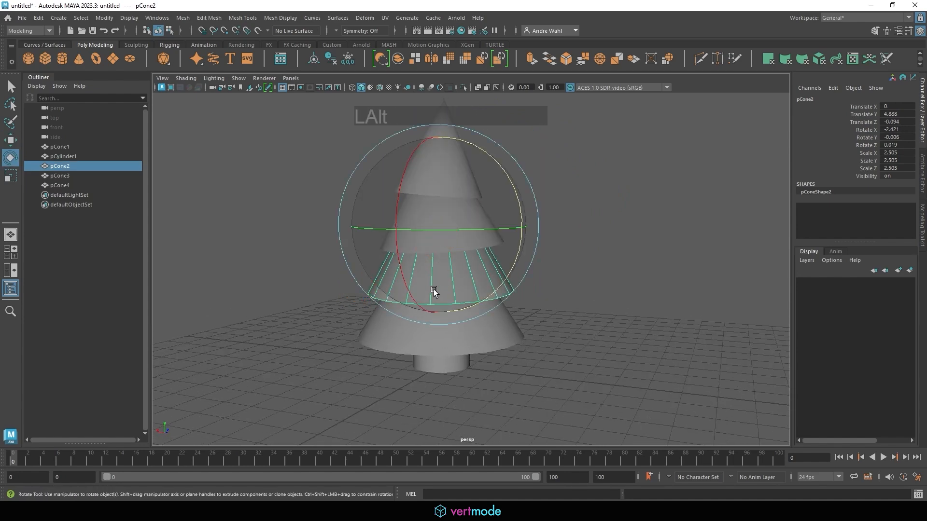
alt+drag(485, 288, 415, 289)
alt+drag(449, 294, 511, 265)
key(ctrl+z)
click(522, 267)
key(ctrl+z)
key(ctrl+z)
drag(379, 292, 378, 291)
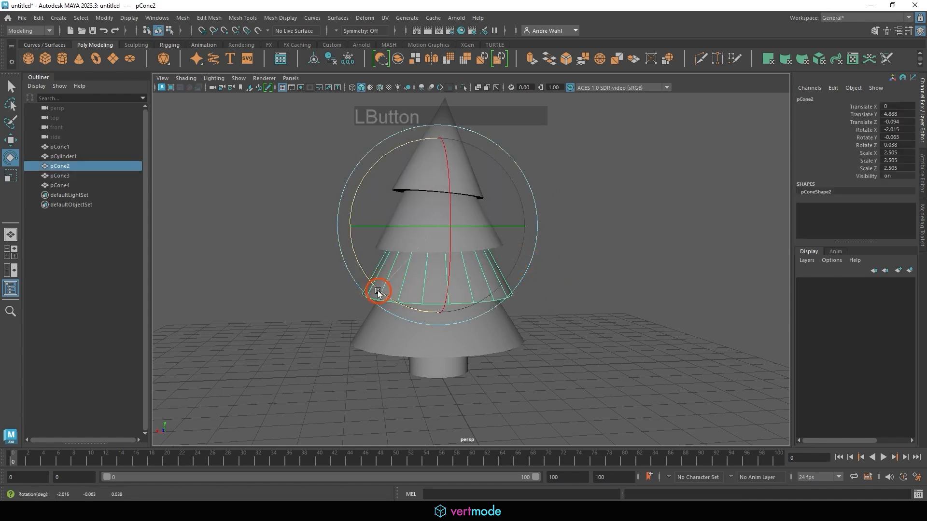
- Tilt the bottom cone to about 2.069 degrees on X and -2.128 degrees on Z, and clear the selection
click(383, 342)
mouse_move(534, 280)
mouse_down()
mouse_move(533, 261)
mouse_move(642, 294)
mouse_move(551, 278)
mouse_up()
click(685, 289)
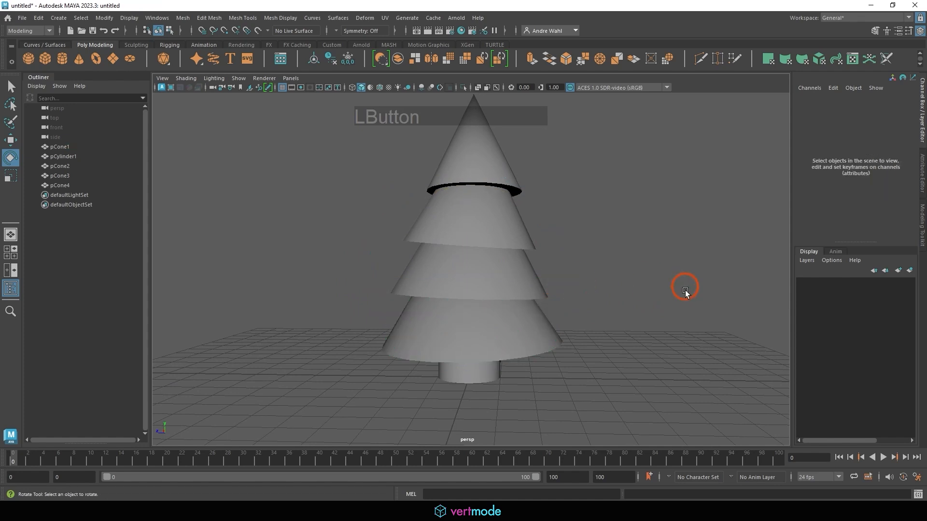
- Examine the tree's silhouette, the tilted tiers and the trunk from several angles
alt+right_drag(685, 289, 524, 290)
alt+drag(524, 291, 498, 299)
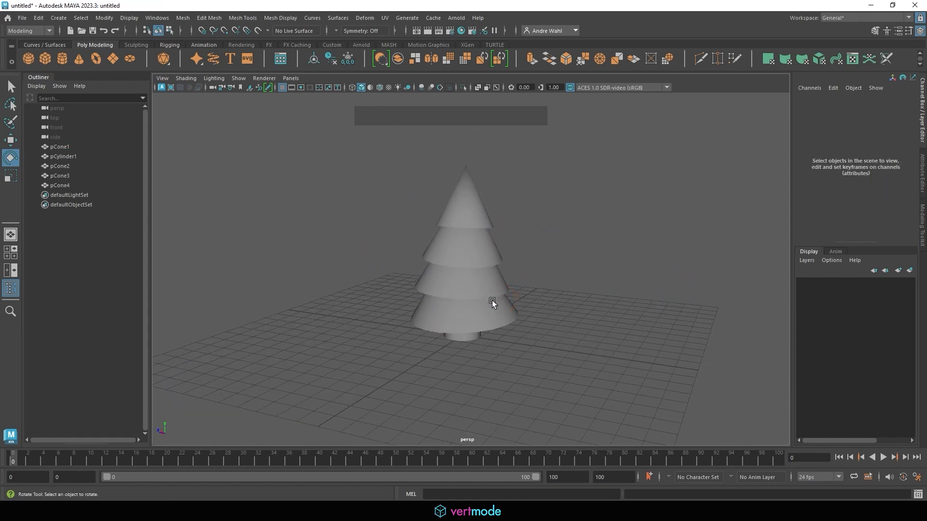
alt+drag(532, 329, 588, 306)
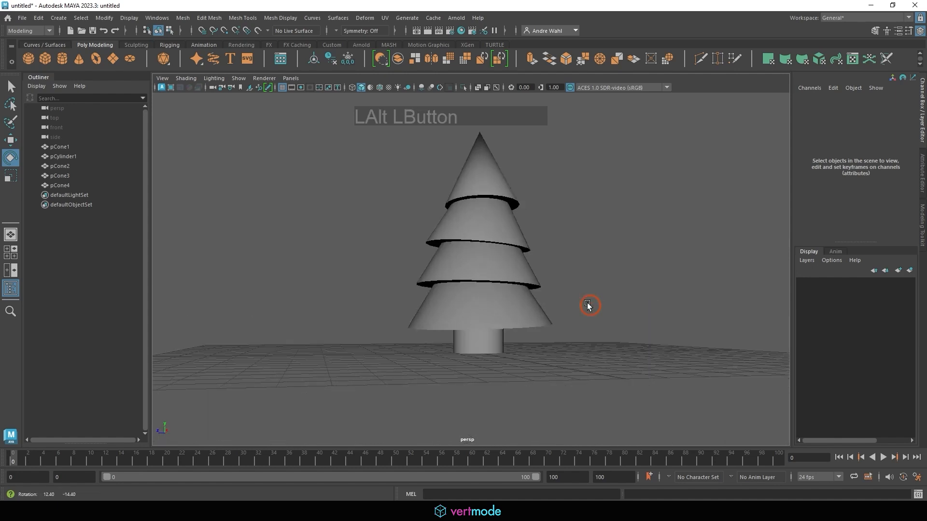
click(487, 333)
alt+middle_drag(486, 333, 504, 311)
alt+right_drag(505, 311, 401, 328)
key(r)
alt+middle_drag(530, 298, 533, 337)
alt+middle_drag(589, 285, 584, 259)
alt+drag(584, 259, 588, 295)
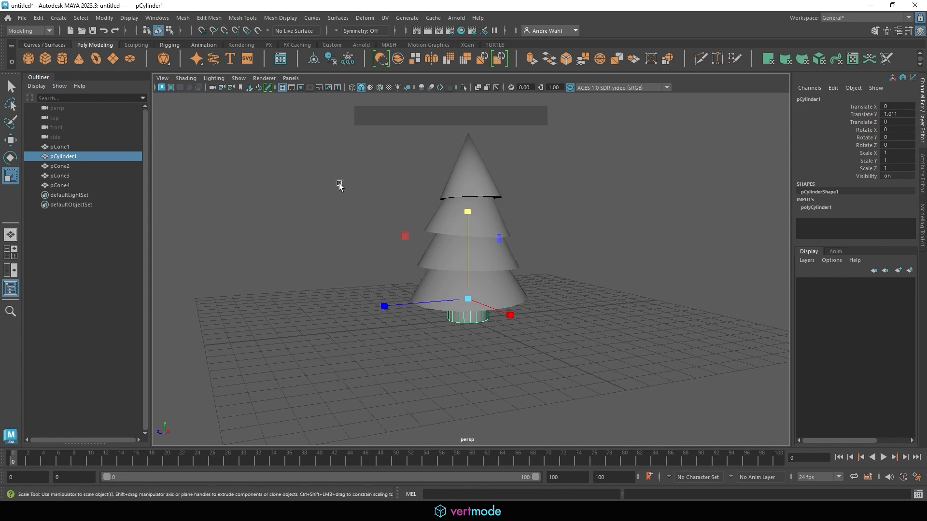
- Try raising the treetop cone by about 1.05 units
click(467, 160)
click(484, 223)
click(481, 249)
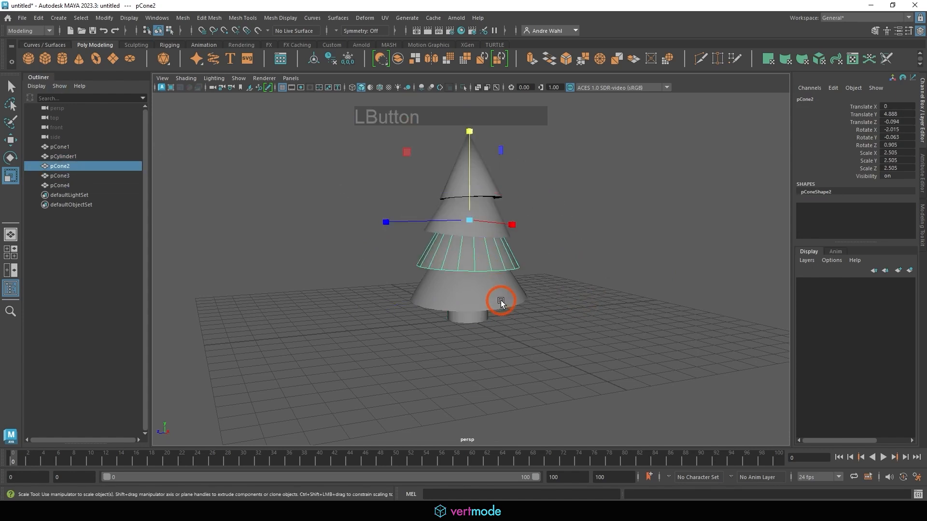
click(484, 282)
key(w)
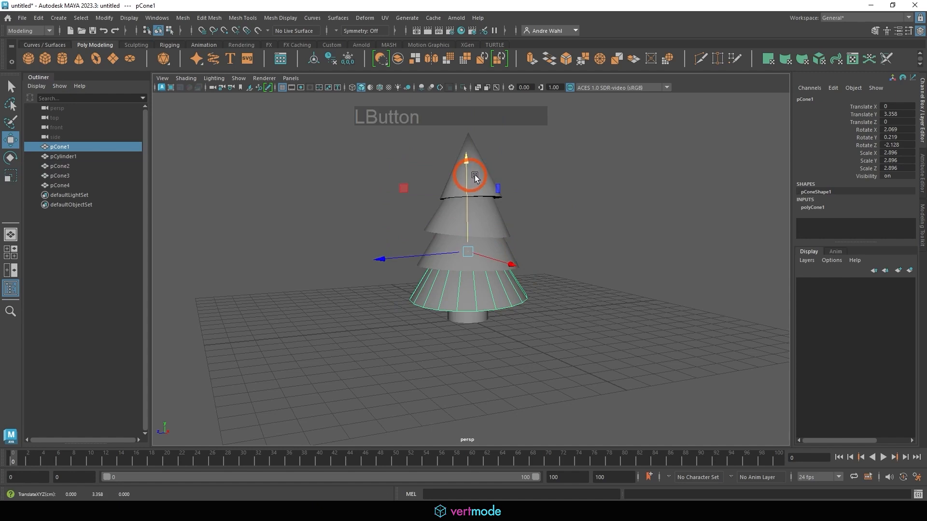
click(470, 171)
drag(470, 150, 466, 127)
- Try raising the third-tier cone to about 7.053 on Y and the second-tier cone to about 5.58
click(470, 200)
drag(473, 159, 468, 141)
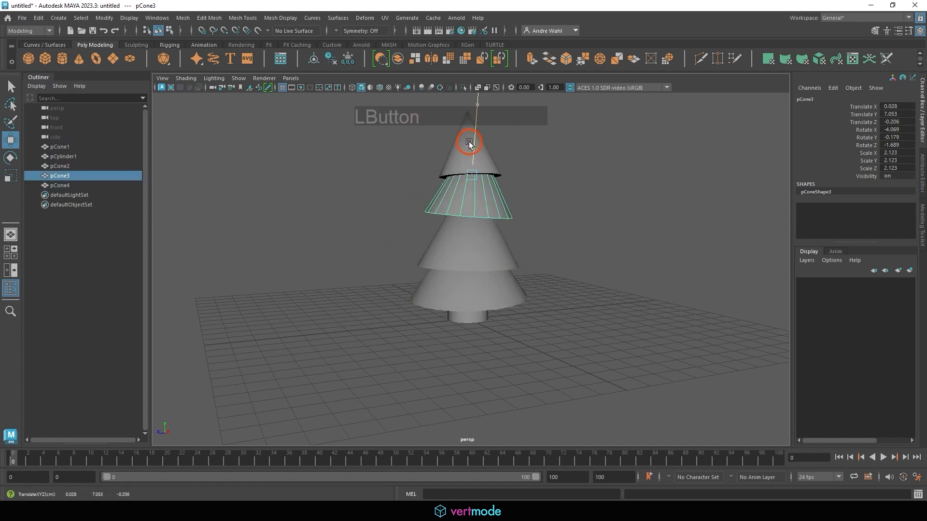
click(467, 229)
drag(474, 202, 469, 186)
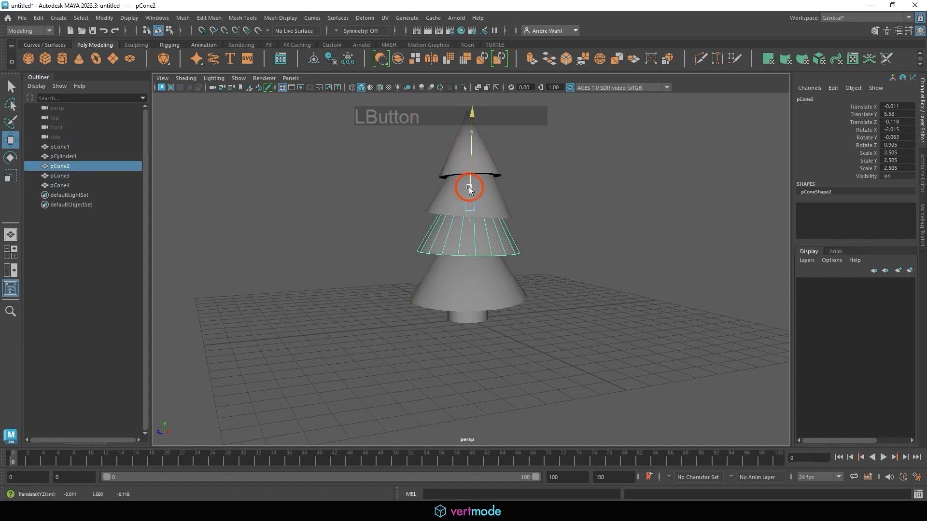
- Try raising the bottom cone to about 4.014 on Y to expose more of the trunk
click(478, 277)
drag(468, 231, 467, 230)
key(ctrl+z)
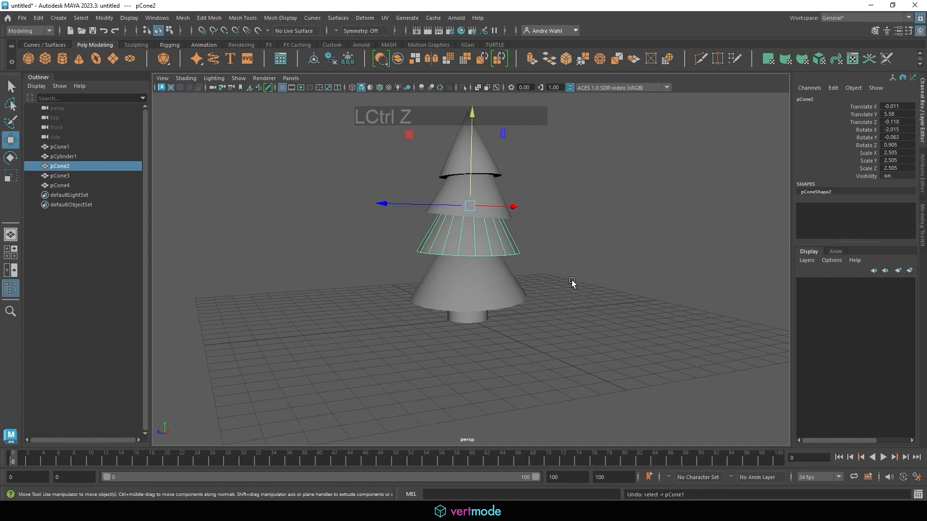
click(480, 276)
mouse_move(471, 238)
mouse_down()
mouse_move(465, 216)
mouse_move(526, 236)
mouse_move(523, 259)
mouse_move(476, 244)
mouse_up()
alt+middle_drag(476, 244, 451, 284)
alt+right_drag(451, 285, 499, 300)
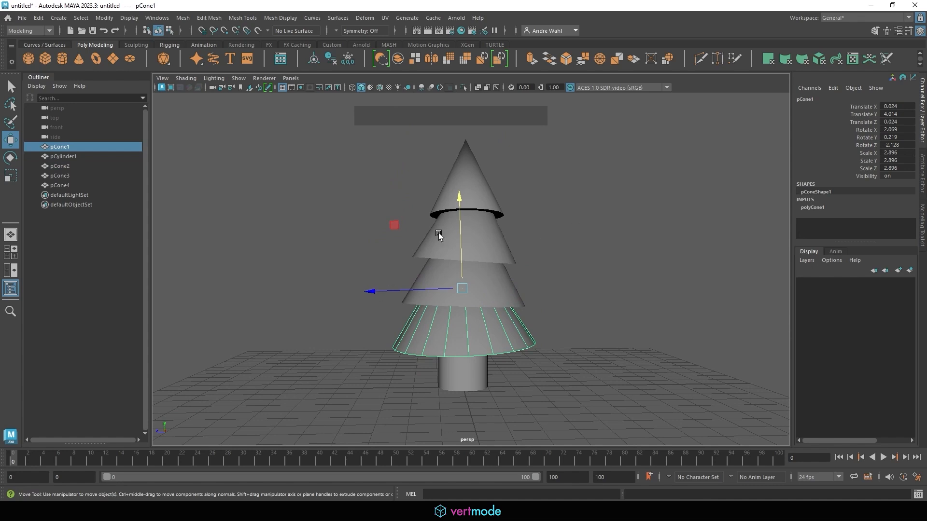
- Undo the height changes of all four cones
key(ctrl+z)
key(ctrl+z)
key(ctrl+z)
key(ctrl+z)
key(ctrl+z)
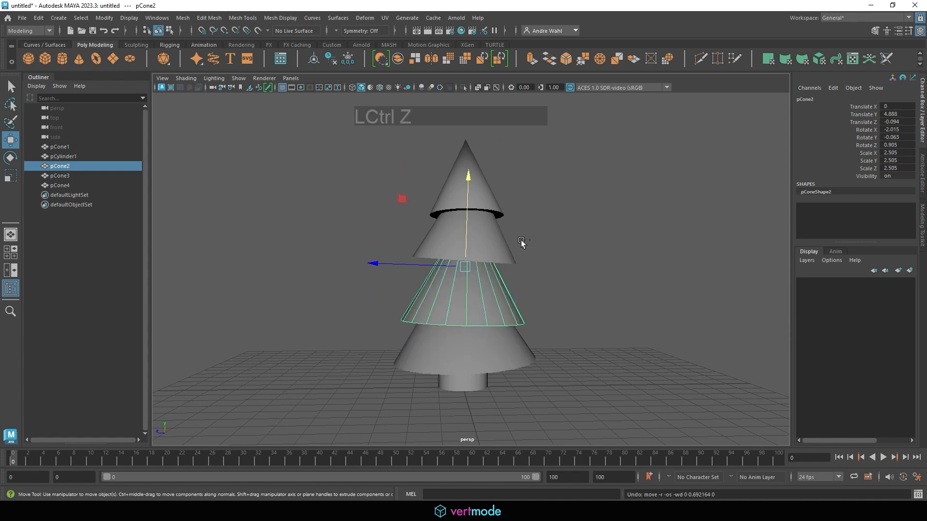
key(ctrl+z)
key(ctrl+z)
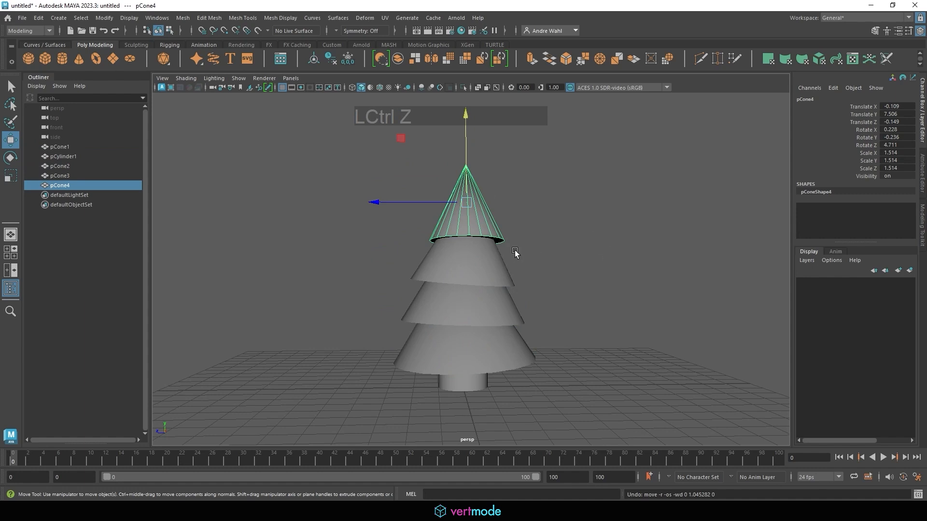
- Select all four cones together with the trunk cylinder
alt+middle_drag(554, 190, 585, 185)
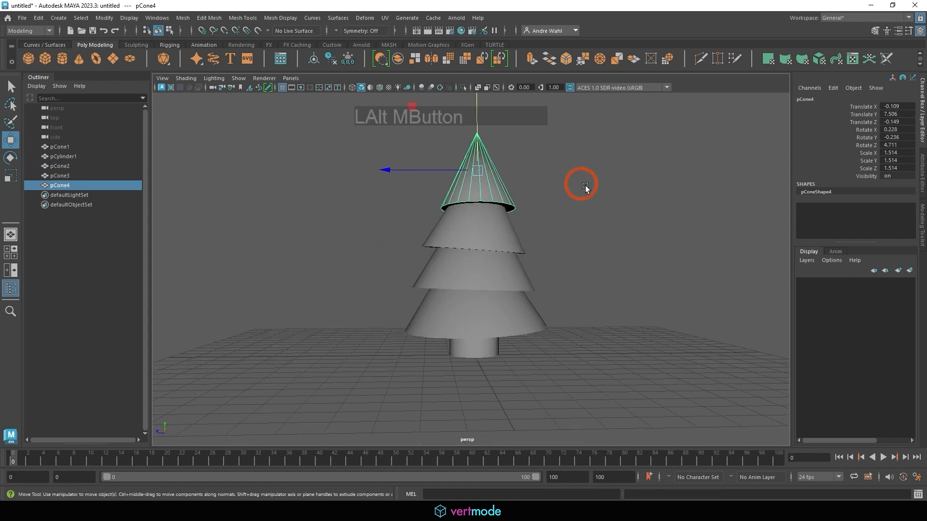
alt+drag(585, 185, 600, 195)
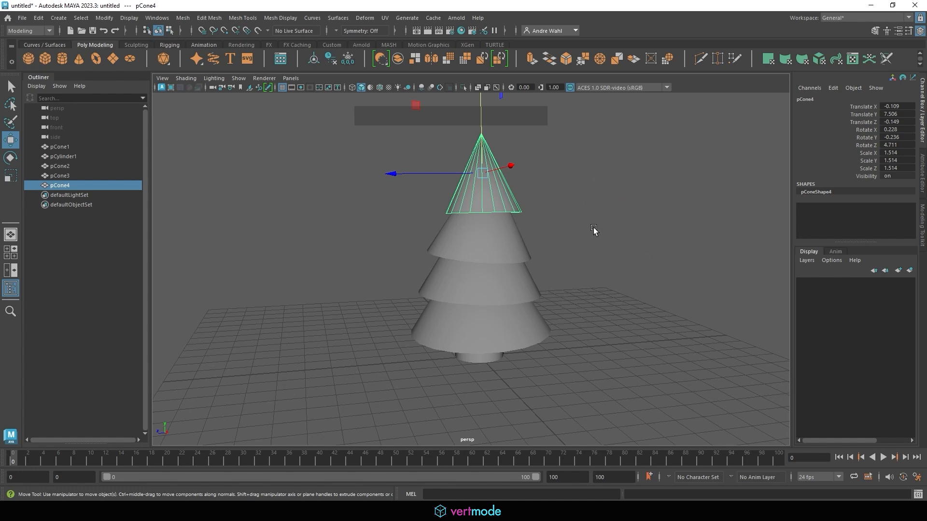
shift+click(508, 235)
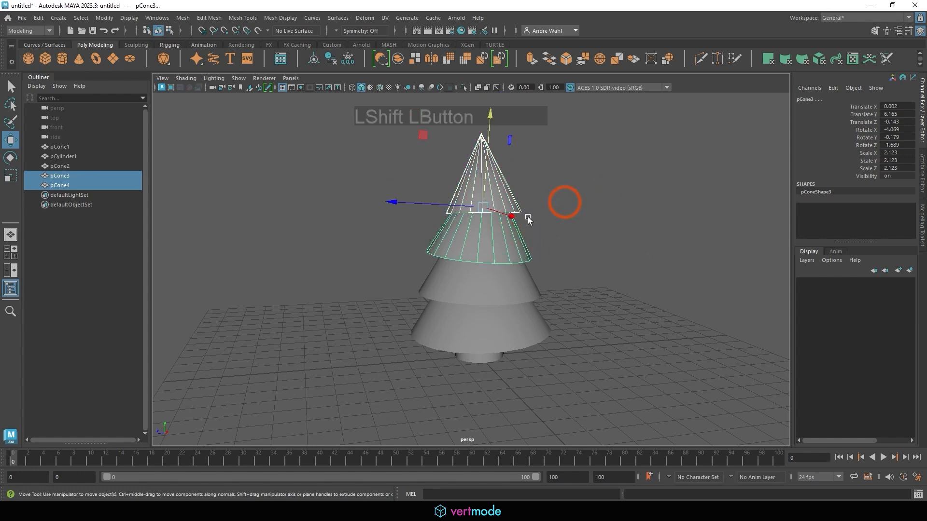
shift+click(531, 294)
shift+click(535, 333)
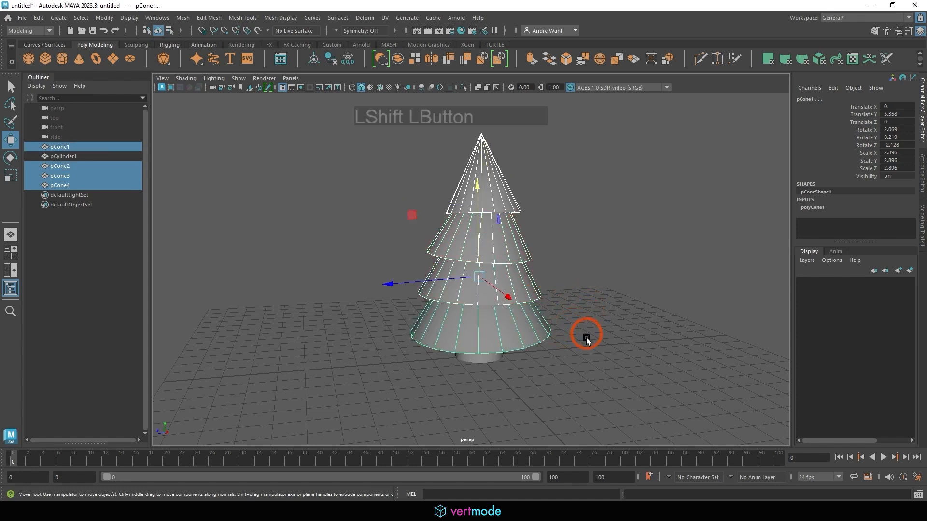
shift+click(480, 359)
alt+middle_drag(525, 303, 513, 278)
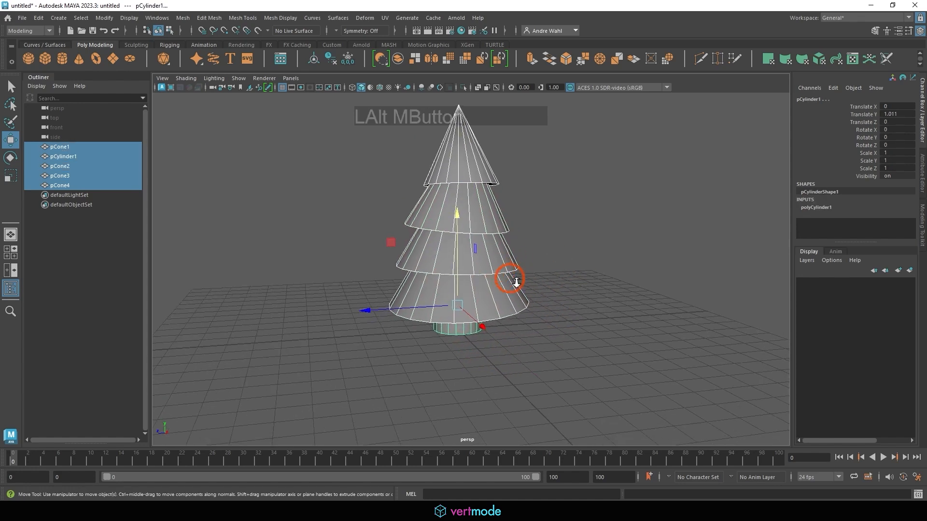
alt+drag(513, 277, 593, 286)
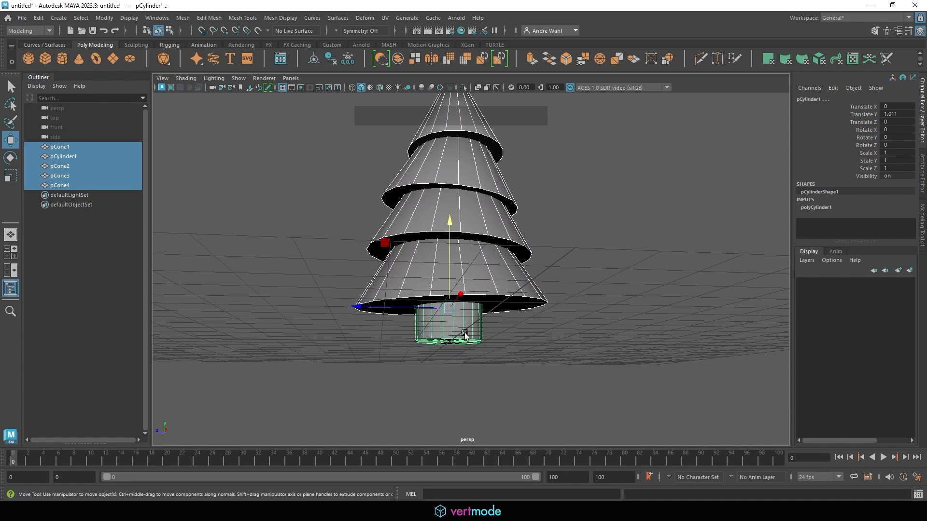
- Remove the trunk cylinder from the selection and raise the four cones together until the bottom cone sits at about 4.689 on Y
alt+drag(529, 258, 526, 265)
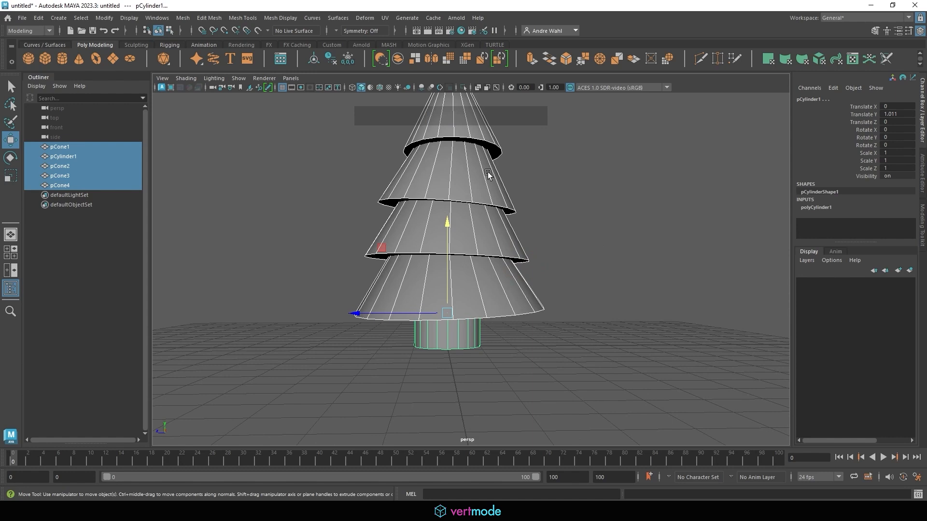
alt+middle_drag(487, 173, 598, 200)
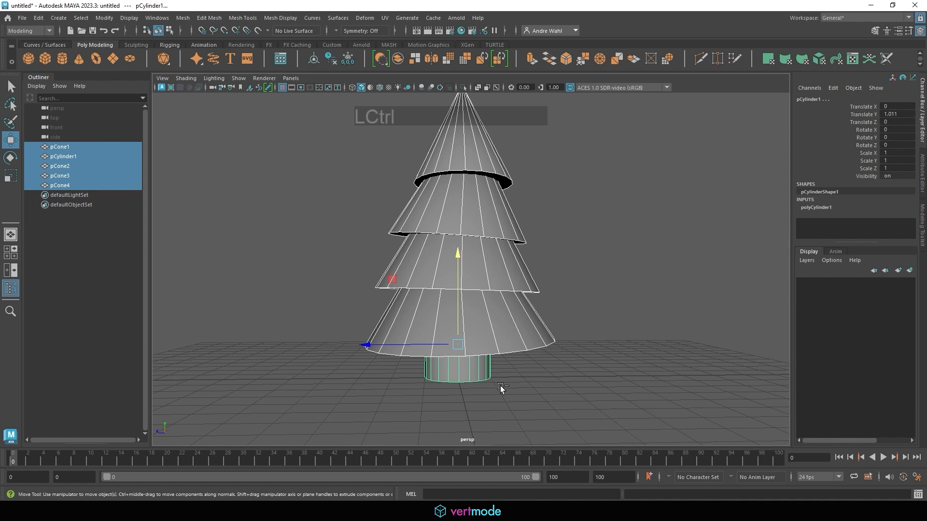
ctrl+click(483, 378)
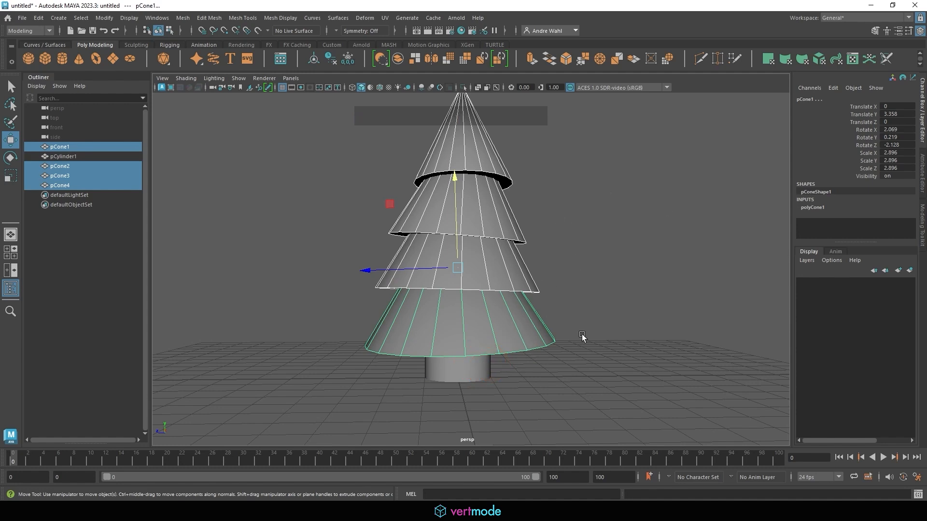
alt+middle_drag(624, 220, 437, 277)
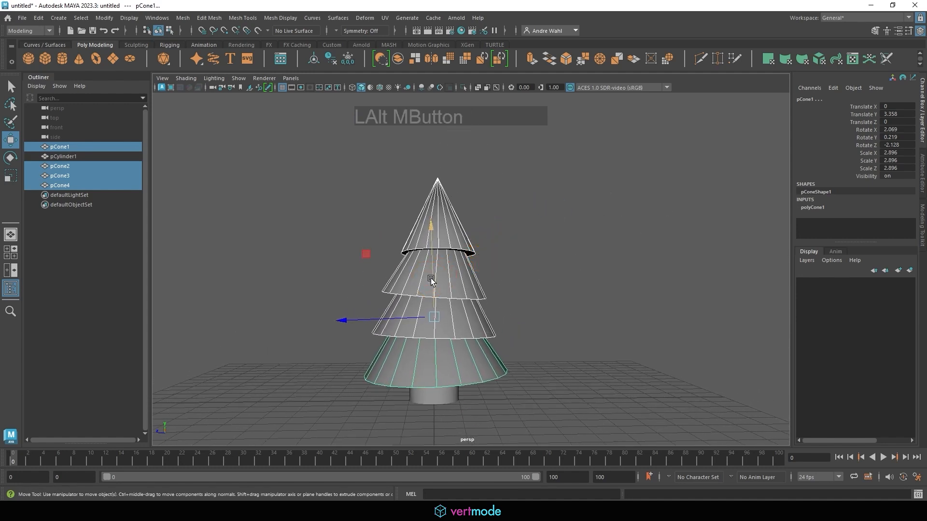
drag(431, 278, 427, 244)
- Try stretching the four selected cones vertically and rotating them together
key(r)
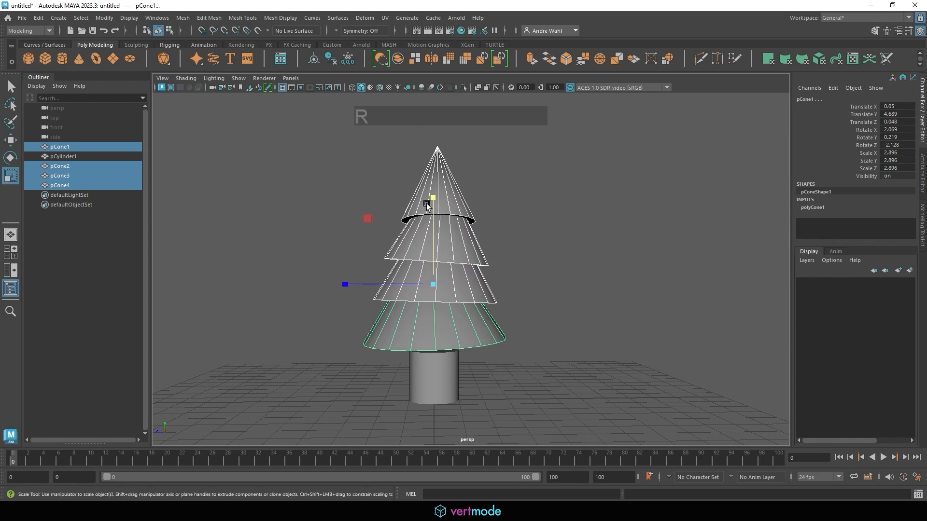
drag(427, 203, 410, 166)
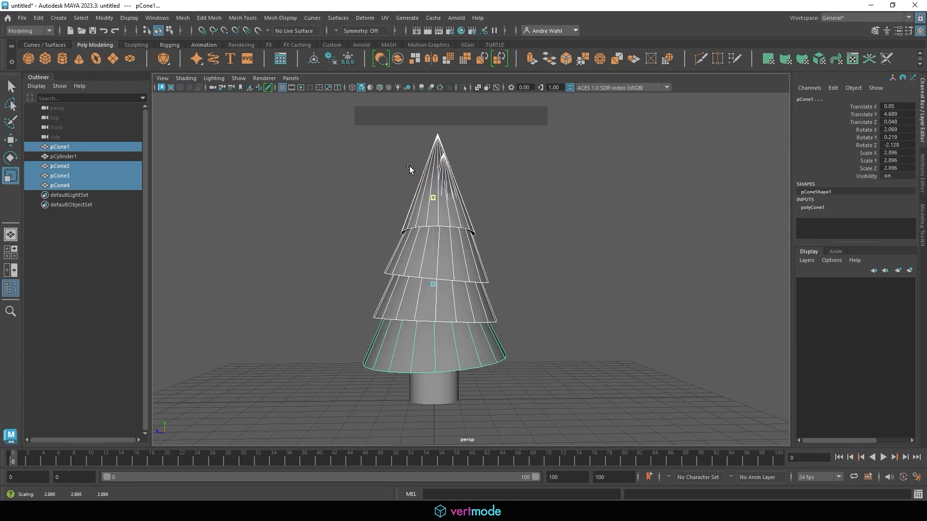
key(ctrl+z)
key(e)
drag(476, 221, 515, 219)
key(ctrl+z)
- Scale the top cone to about 1.113 at 9.171 on Y, and the third-tier cone to about 1.827 at 7.526 on Y
drag(373, 200, 449, 182)
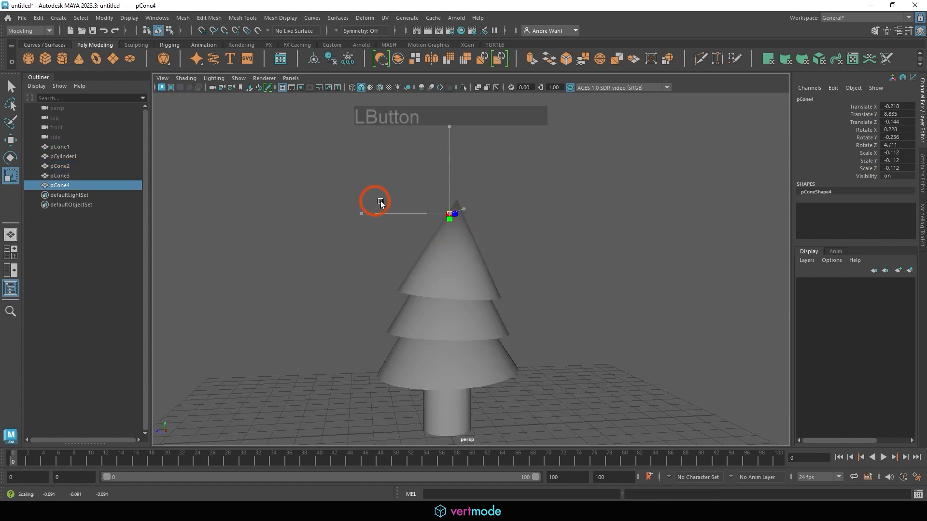
key(w)
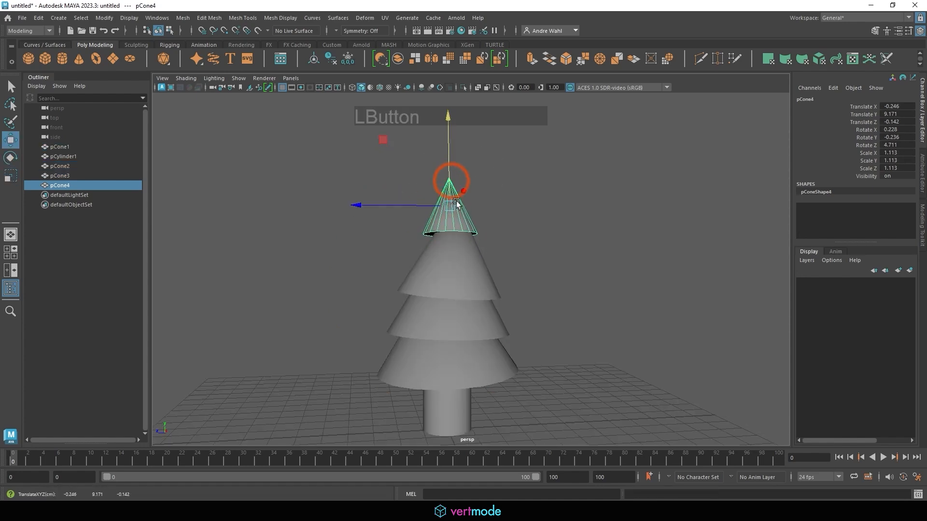
click(471, 268)
key(r)
drag(457, 247, 453, 219)
key(ctrl+z)
key(w)
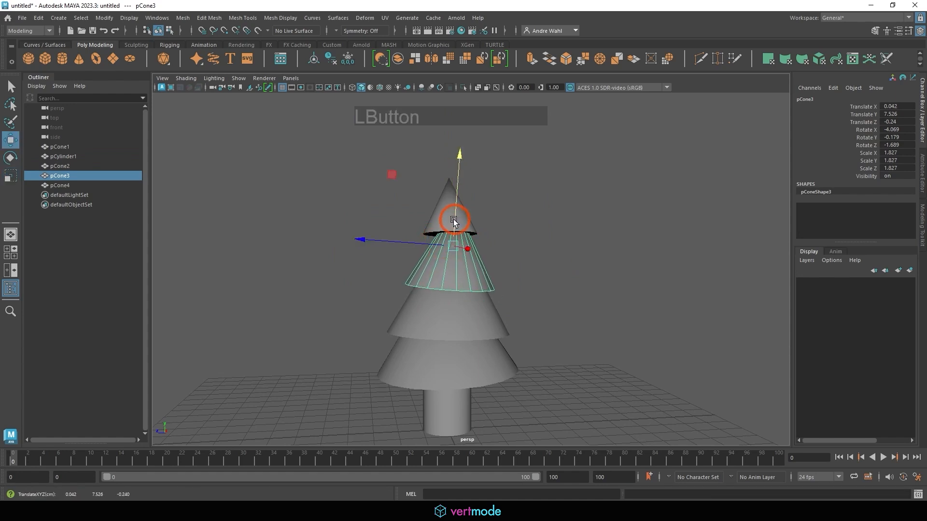
- Straighten the third-tier cone by rotating it to about -0.259 on X, 0.055 on Y and -1.007 on Z
click(489, 286)
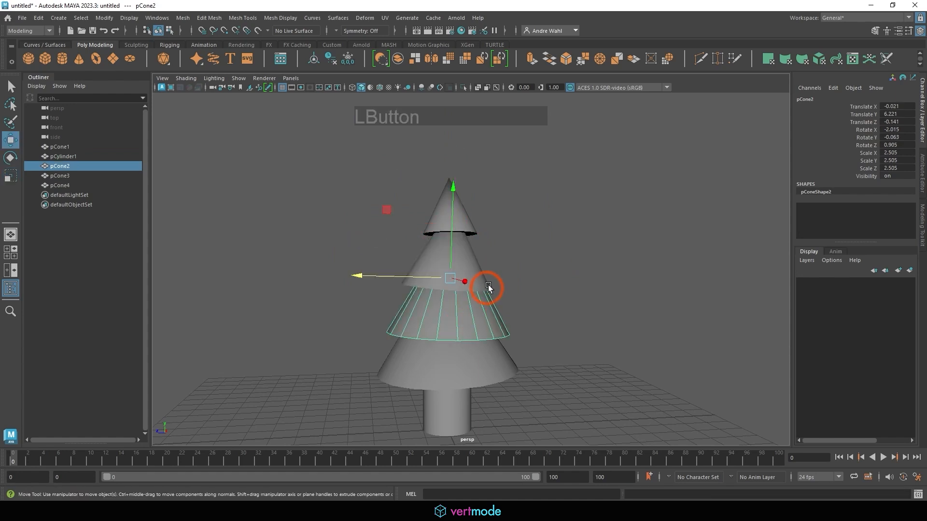
key(e)
key(w)
click(483, 265)
key(e)
drag(541, 233, 585, 207)
- Stretch the top cone vertically to make it taller
click(451, 211)
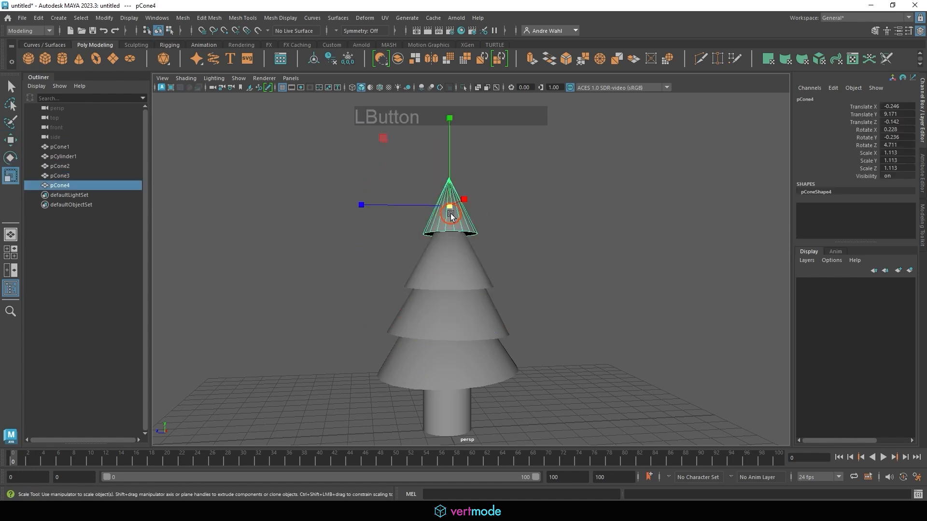
key(r)
drag(452, 165, 449, 143)
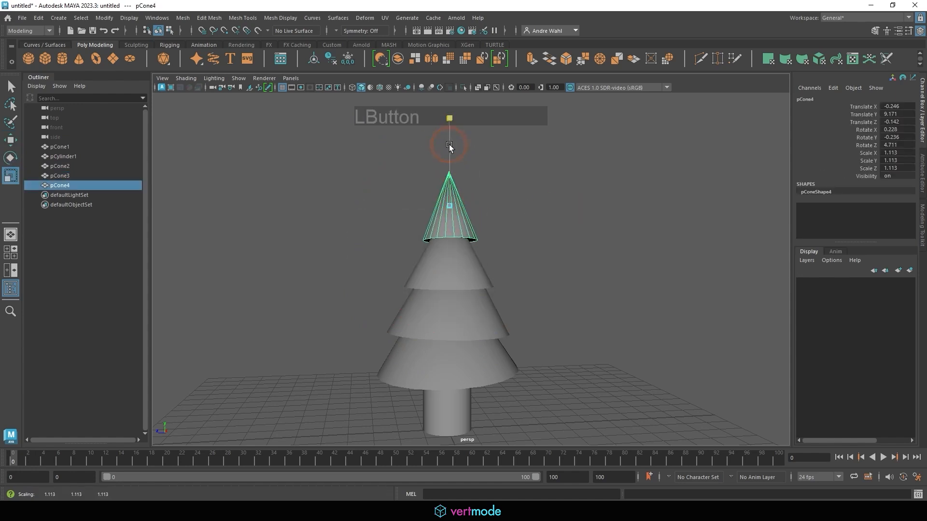
click(514, 214)
- Scale the trunk cylinder uniformly to about 0.691 and stretch it vertically
alt+middle_drag(449, 355, 452, 264)
click(452, 263)
key(w)
alt+drag(465, 262, 446, 261)
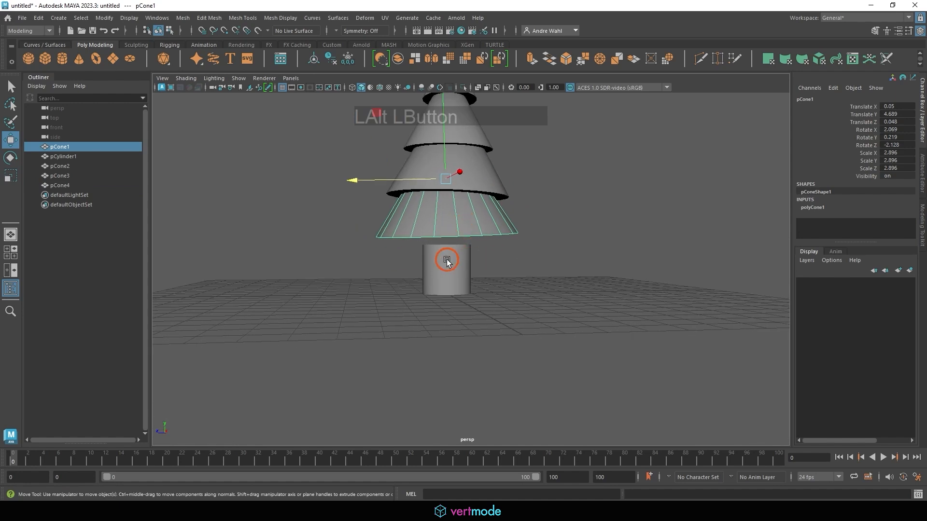
alt+right_drag(446, 261, 428, 262)
click(427, 262)
key(r)
drag(437, 270, 411, 268)
drag(431, 183, 424, 144)
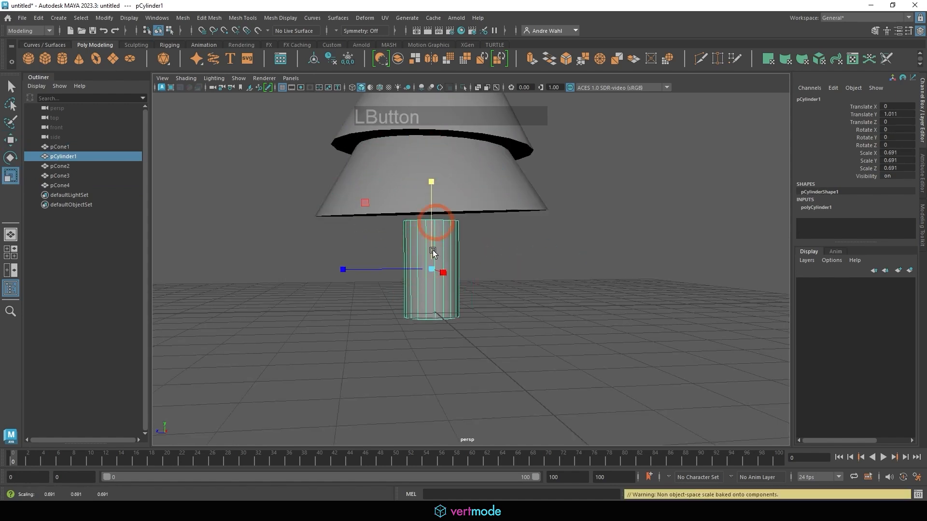
- Raise the lengthened trunk cylinder until its top meets the underside of the bottom cone
drag(434, 269, 432, 232)
key(w)
drag(430, 251, 434, 242)
key(r)
click(548, 229)
- Shorten the top cone vertically and reposition it at about -0.114 on X, 8.86 on Y and -0.126 on Z
alt+right_drag(556, 228, 526, 234)
alt+drag(532, 234, 489, 228)
alt+middle_drag(402, 236, 413, 302)
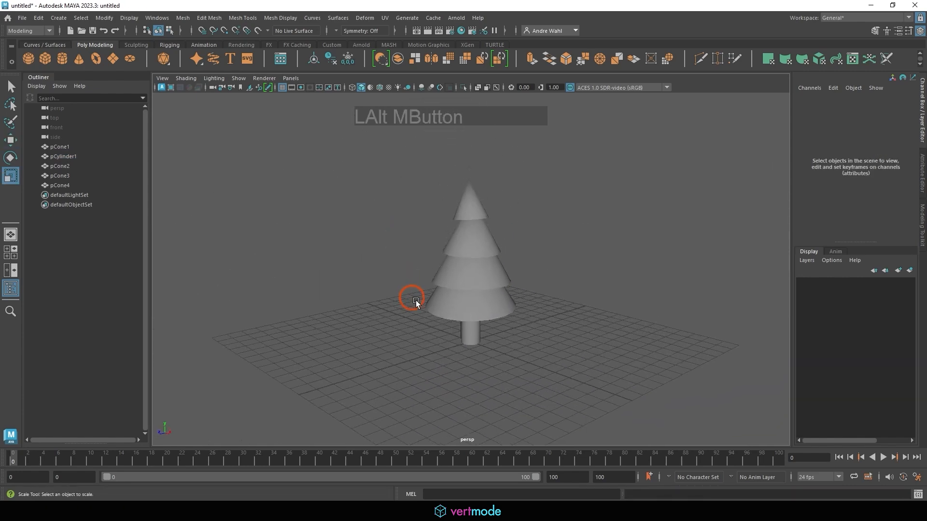
alt+drag(414, 302, 426, 288)
alt+middle_drag(455, 167, 469, 247)
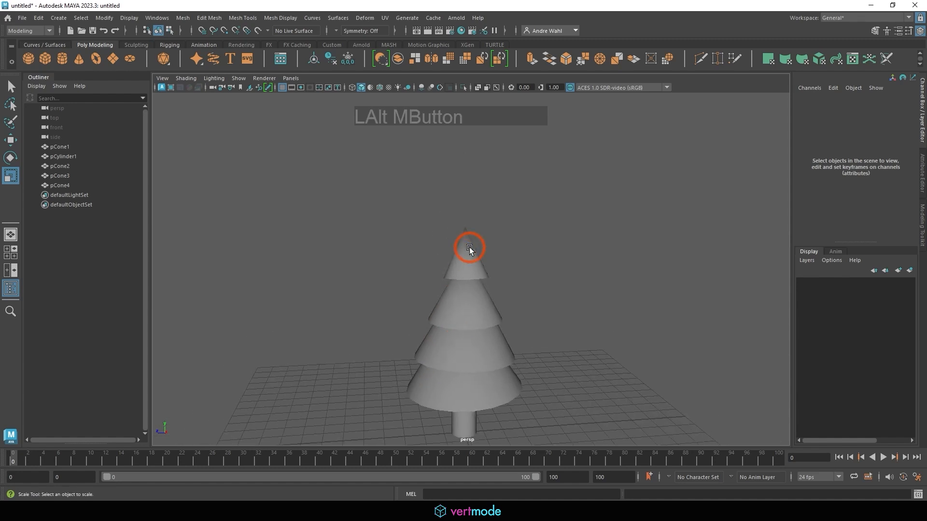
click(469, 247)
alt+drag(483, 252, 605, 265)
alt+right_drag(606, 264, 695, 259)
key(r)
drag(508, 157, 506, 205)
key(w)
click(613, 251)
mouse_move(622, 263)
alt+mouse_down()
mouse_move(587, 269)
mouse_move(628, 264)
alt+mouse_up()
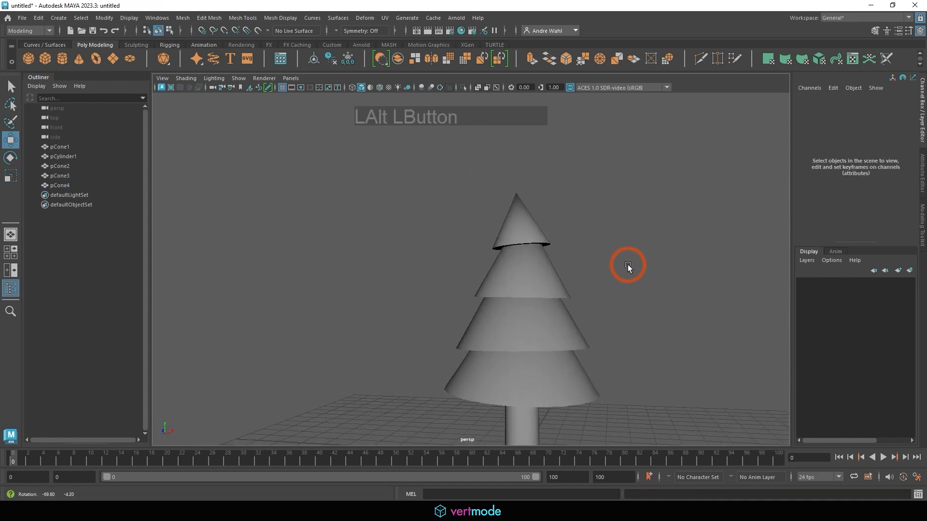
- Adjust the top cone's width slightly along the two horizontal world axes
click(527, 217)
key(r)
click(602, 220)
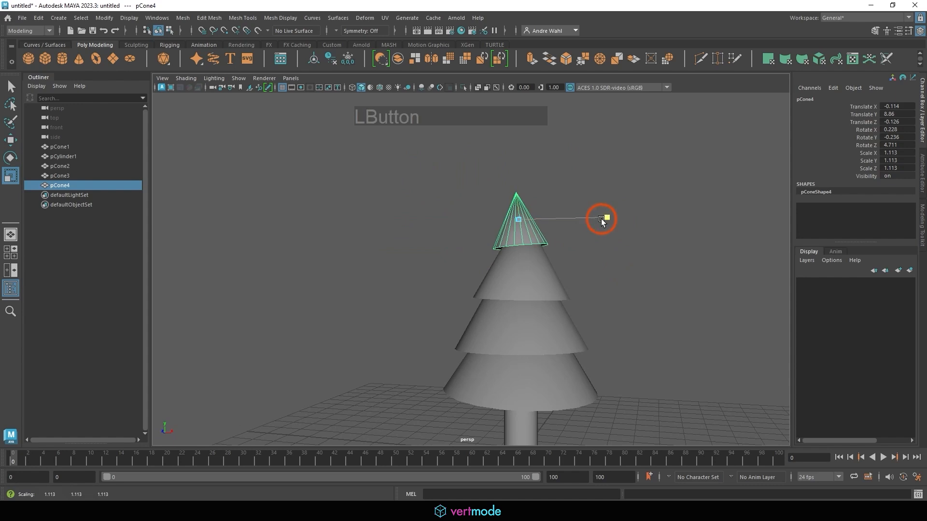
alt+drag(573, 232, 390, 227)
click(392, 227)
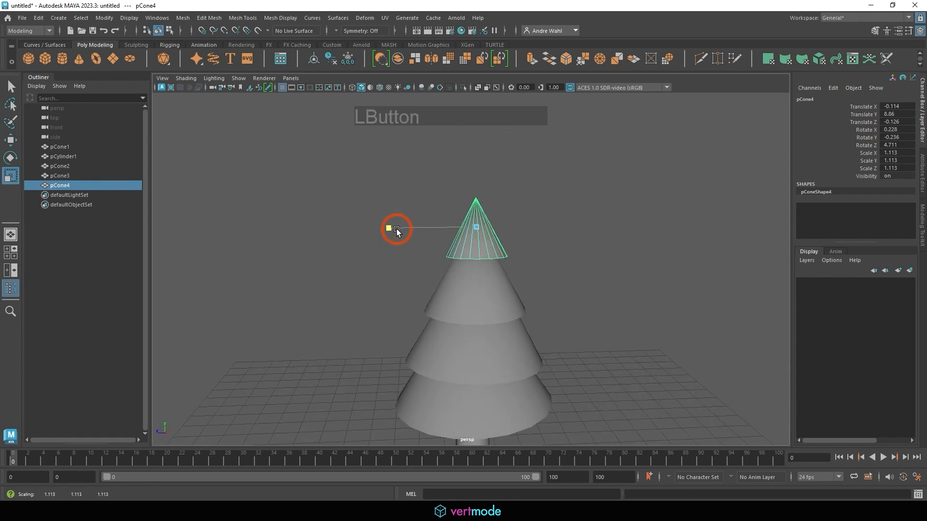
- Select the top cone and set the Scale tool's axis orientation to Object
click(583, 268)
alt+drag(583, 268, 437, 268)
click(437, 268)
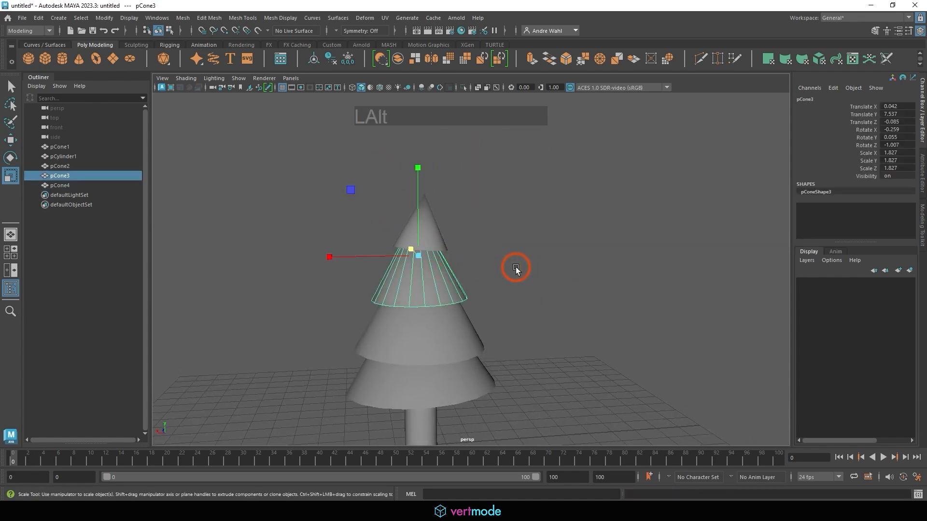
alt+middle_drag(515, 267, 588, 267)
alt+right_drag(589, 266, 732, 270)
click(513, 220)
click(539, 216)
alt+drag(601, 205, 523, 269)
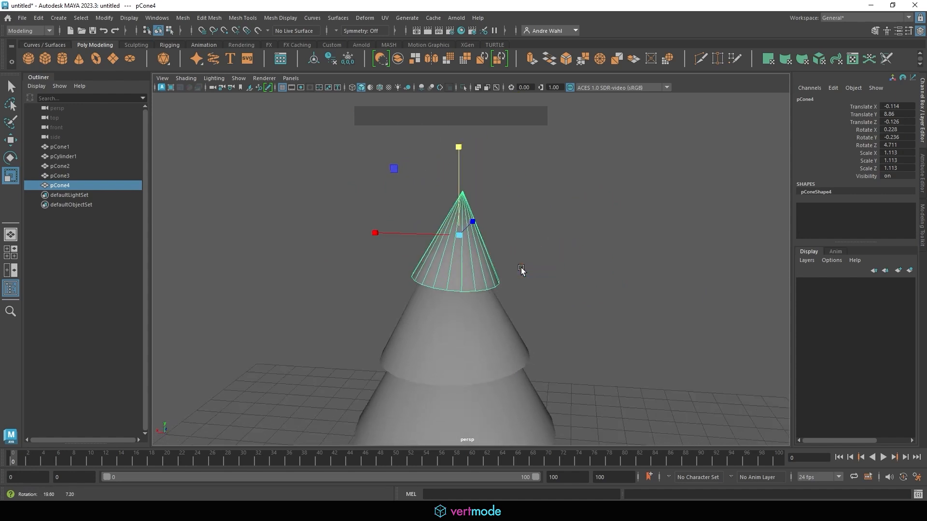
double_click(17, 177)
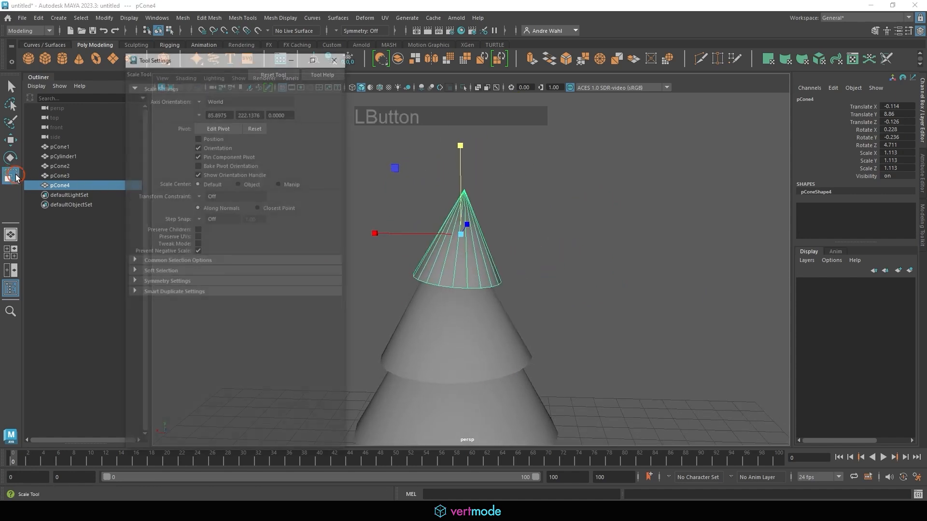
click(197, 97)
click(222, 103)
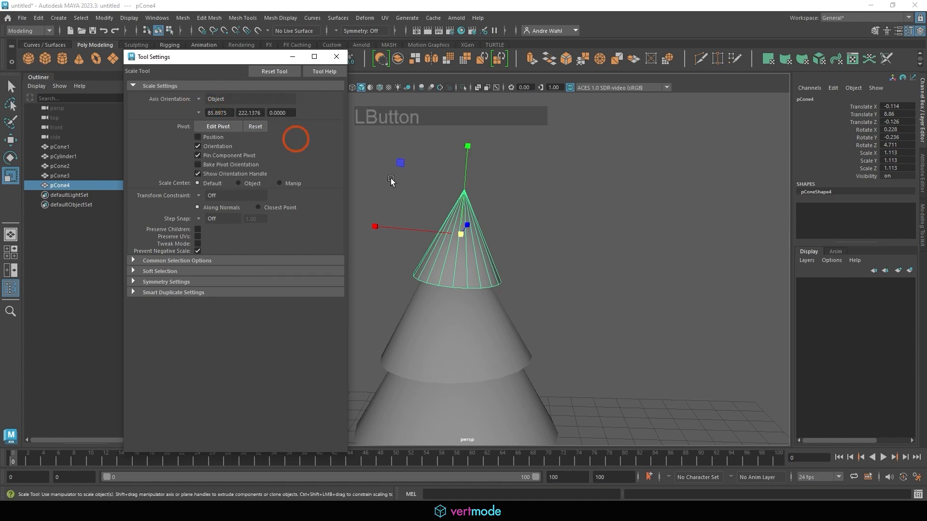
- Scale the top cone to about 1.034 on X and 1.082 on Z, and rotate it to about -2.19 on X
drag(376, 223, 589, 256)
drag(399, 230, 403, 233)
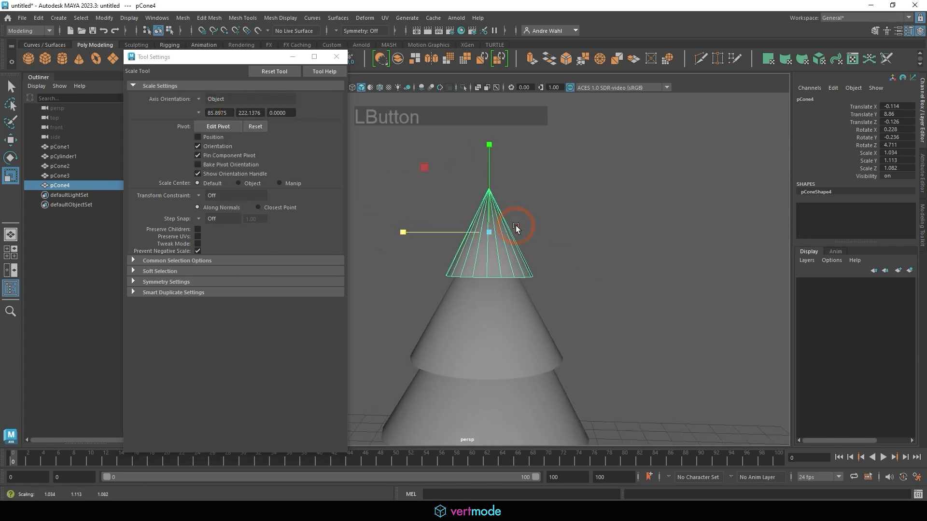
key(e)
drag(573, 216, 573, 222)
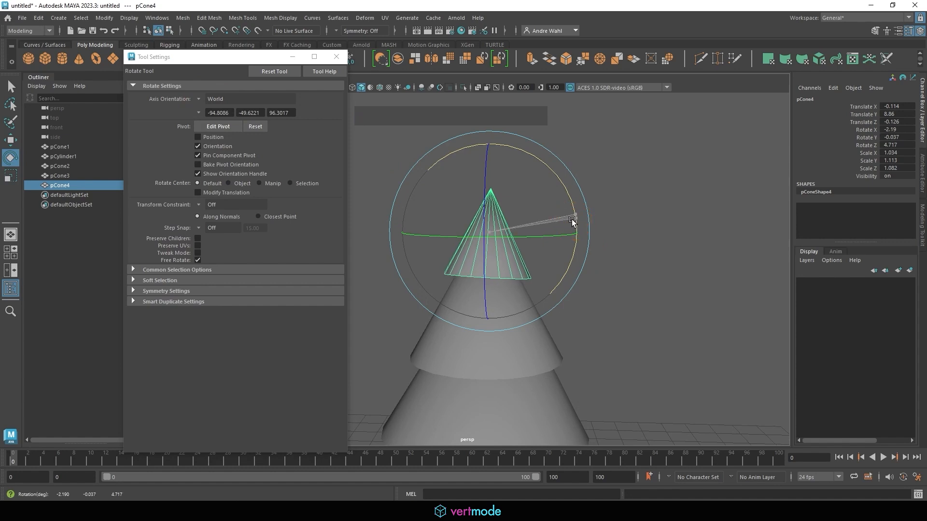
click(685, 198)
- Clear the selection and close the tool settings window to view the whole tree
alt+drag(693, 197, 555, 223)
click(453, 242)
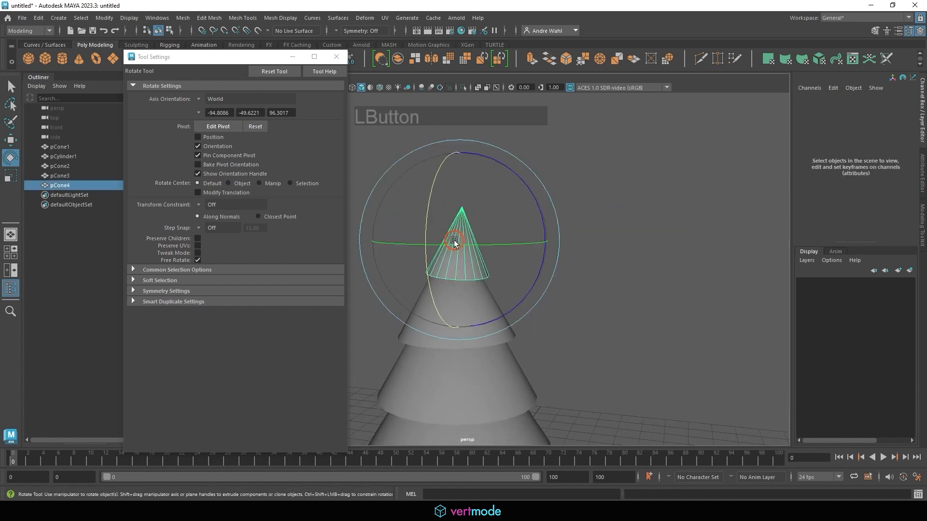
key(r)
click(557, 262)
alt+right_drag(557, 262, 525, 254)
alt+drag(526, 254, 550, 232)
click(337, 56)
click(486, 219)
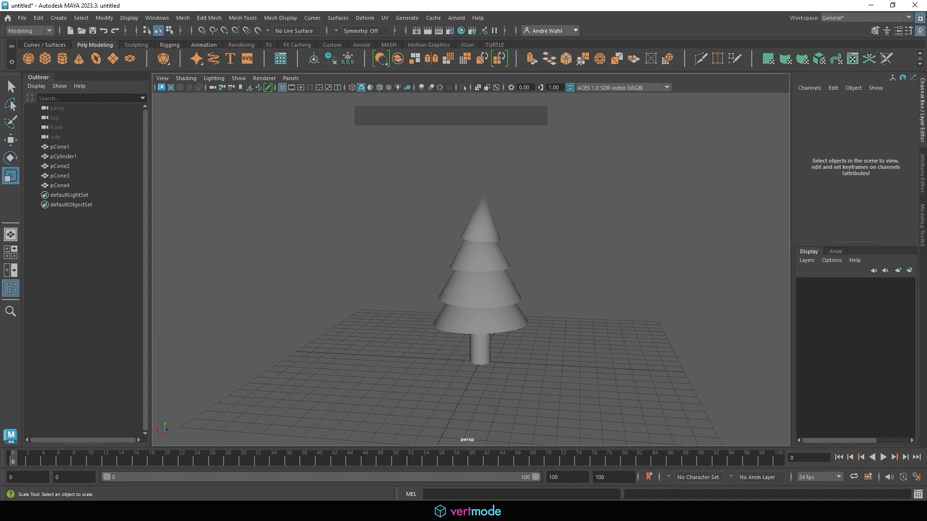
- Save the scene as Tree in Maya ASCII format in the Section2_Project scenes folder
click(22, 17)
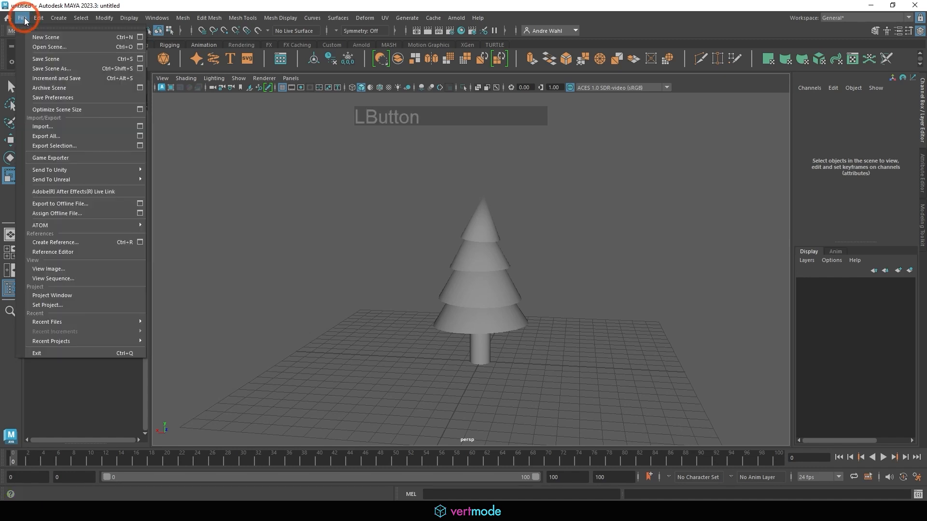
click(50, 68)
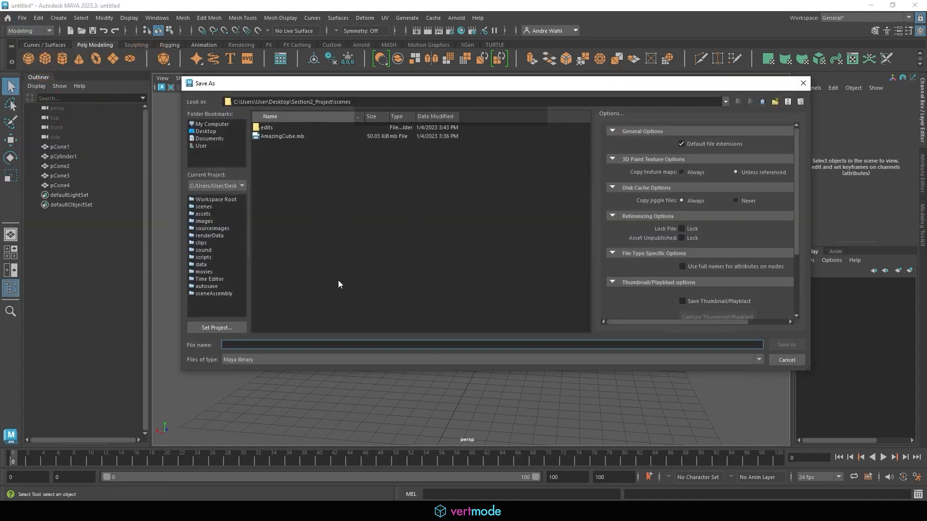
click(260, 361)
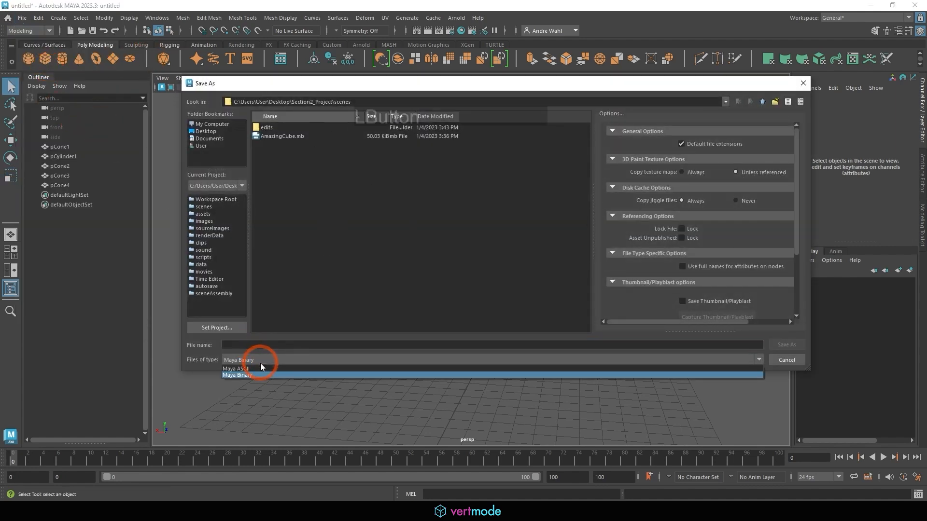
click(255, 369)
click(246, 345)
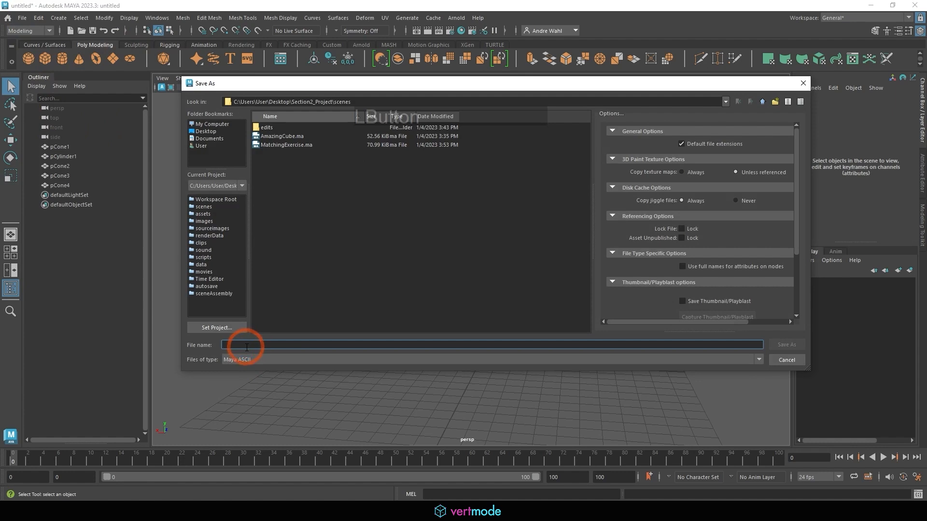
text(Tre)
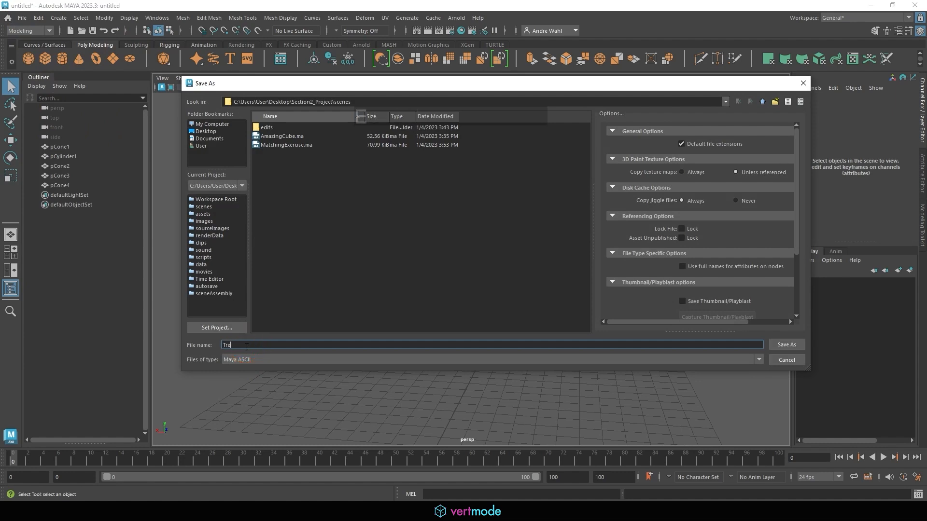
text(e)
click(786, 344)
key(r)
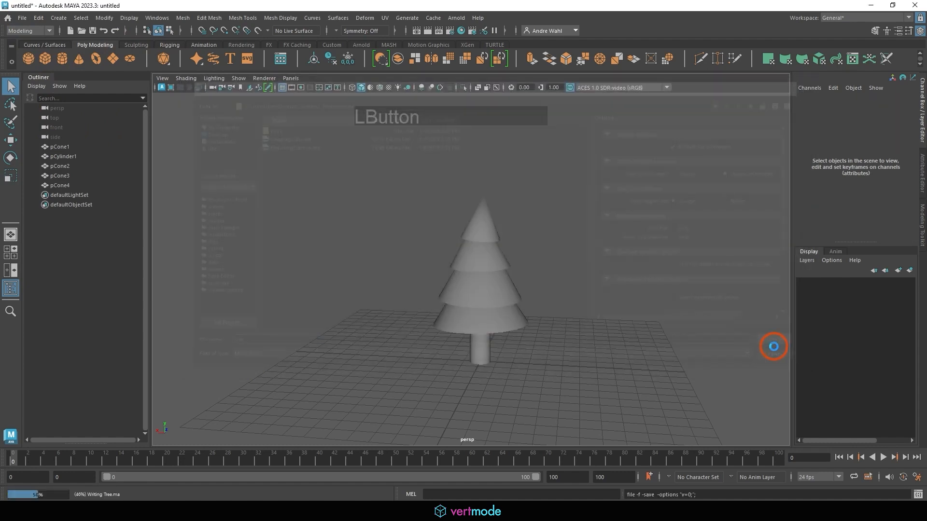
click(648, 269)
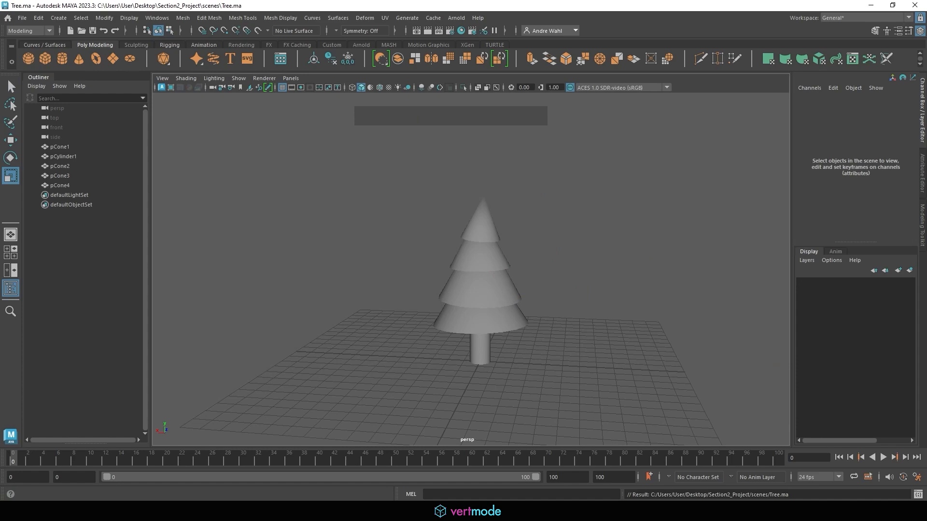